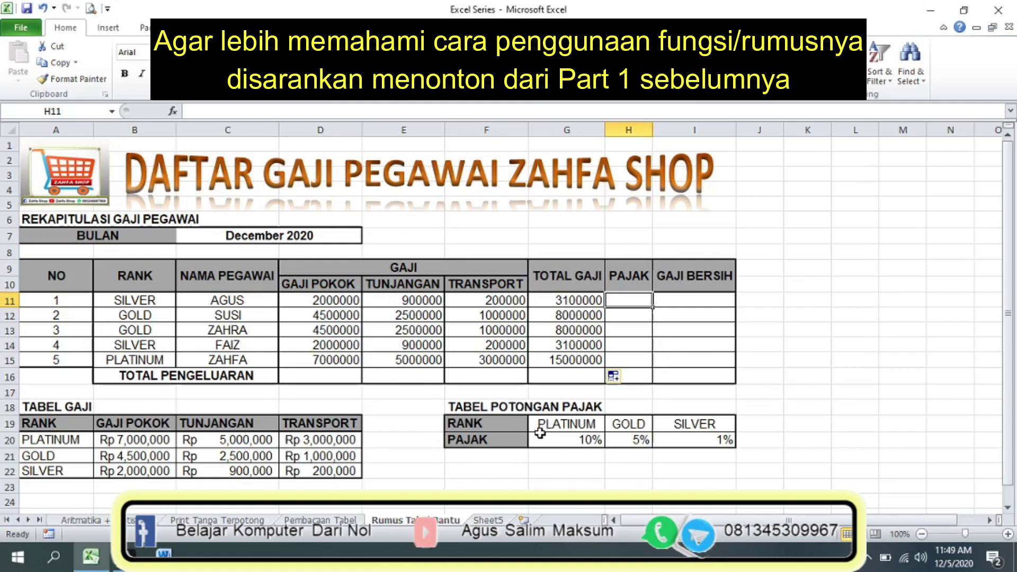
- Highlight the TABEL GAJI rank and salary columns, then the tax table's RANK and PAJAK rows
left_click(492, 424)
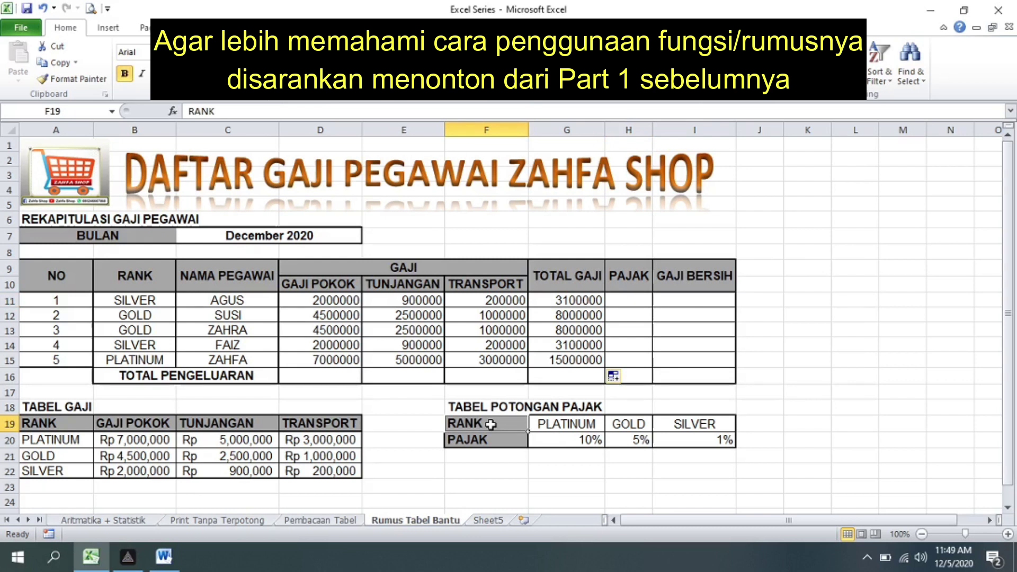
left_click_drag(45, 424, 53, 471)
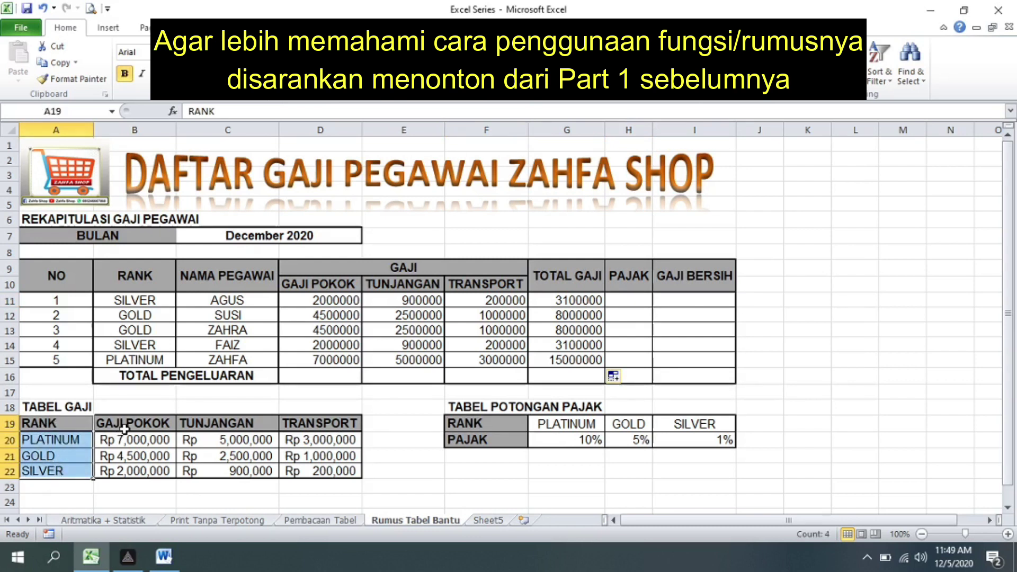
left_click_drag(132, 423, 132, 471)
left_click_drag(250, 422, 233, 471)
left_click_drag(318, 424, 318, 486)
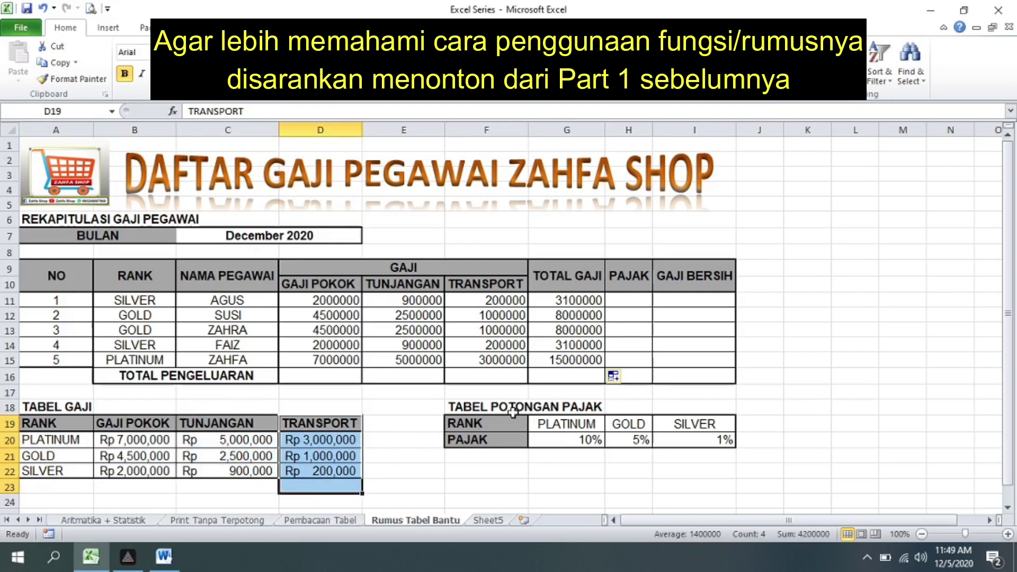
left_click(478, 424)
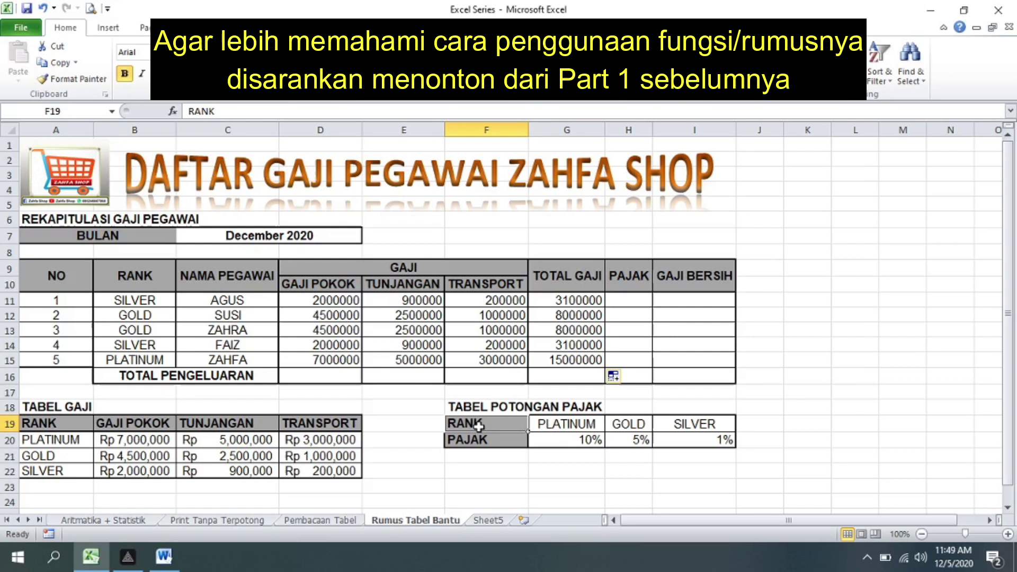
left_click_drag(479, 424, 694, 426)
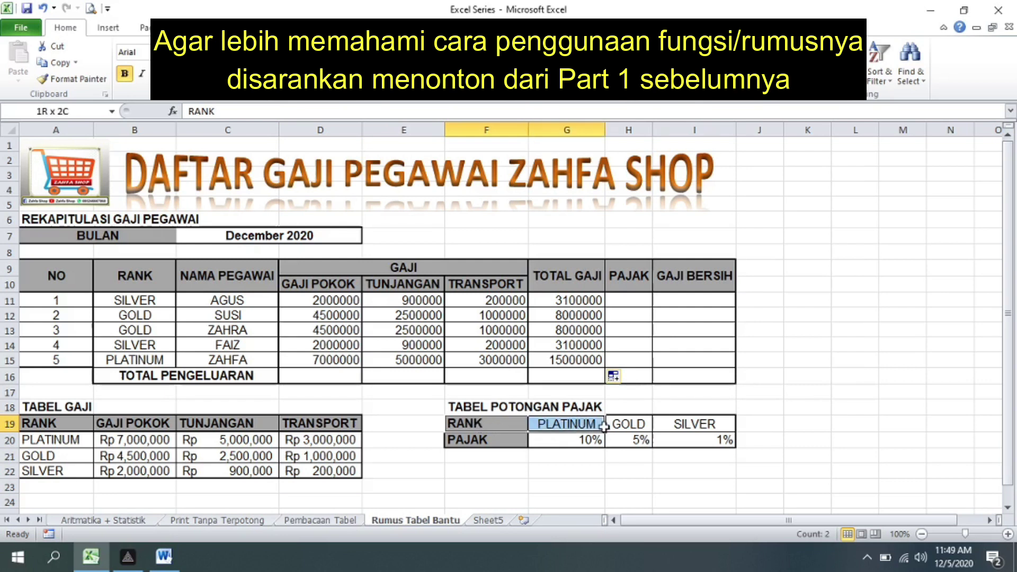
left_click_drag(490, 440, 689, 441)
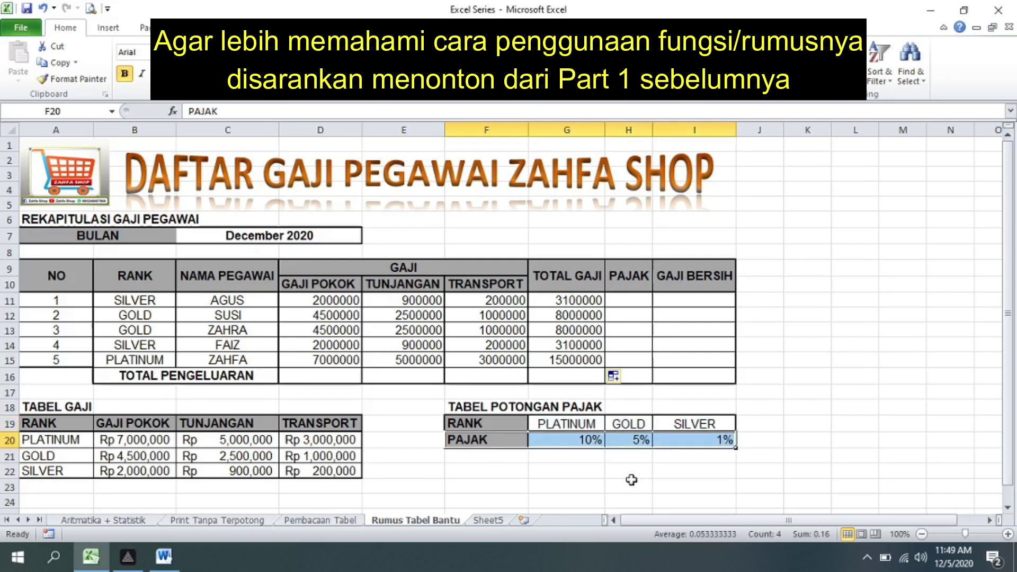
- Review the HLOOKUP definition in the Word notes document
left_click(164, 556)
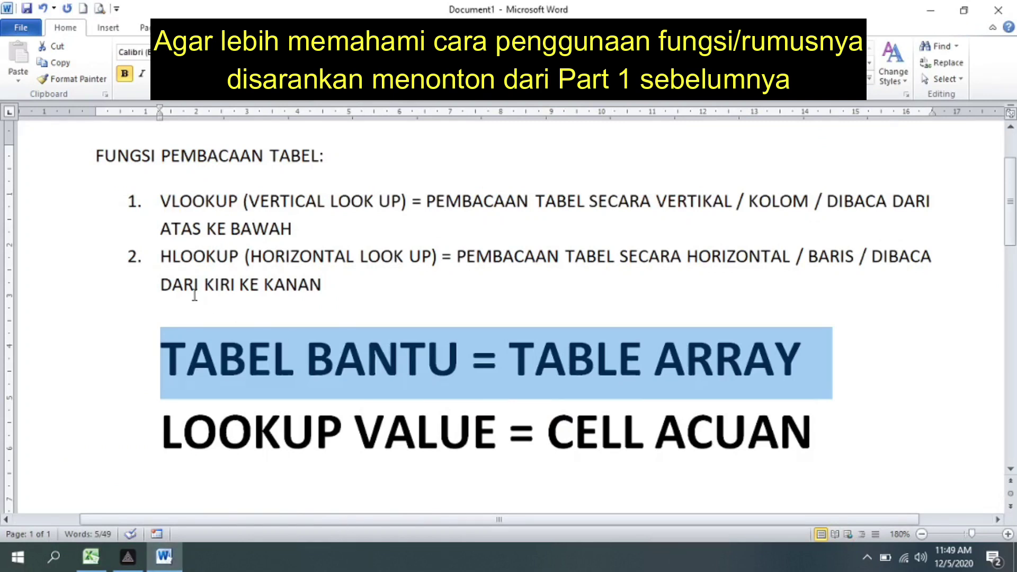
mouse_move(168, 262)
left_mouse_down()
mouse_move(893, 260)
mouse_move(601, 288)
left_mouse_up()
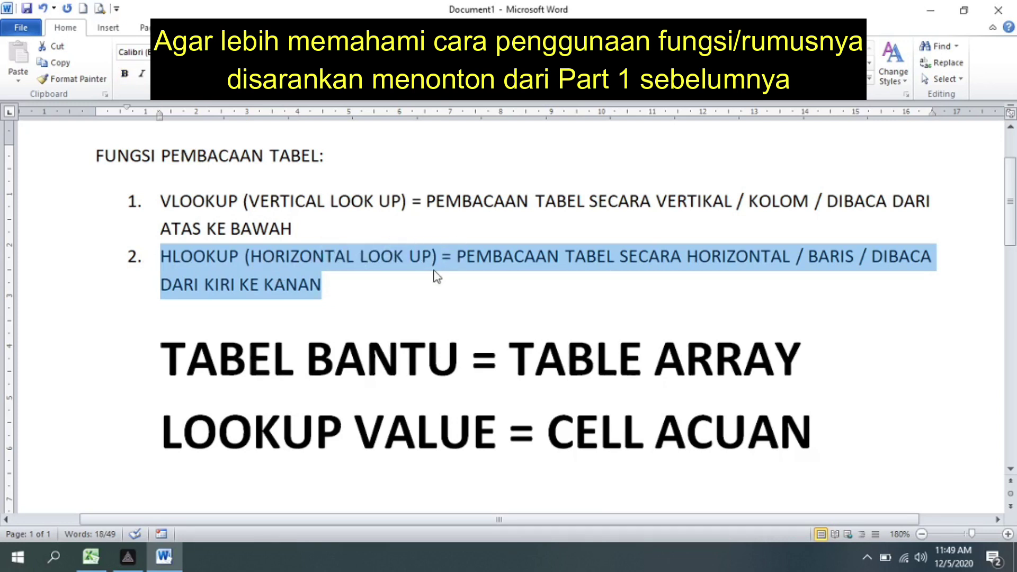
left_click(88, 559)
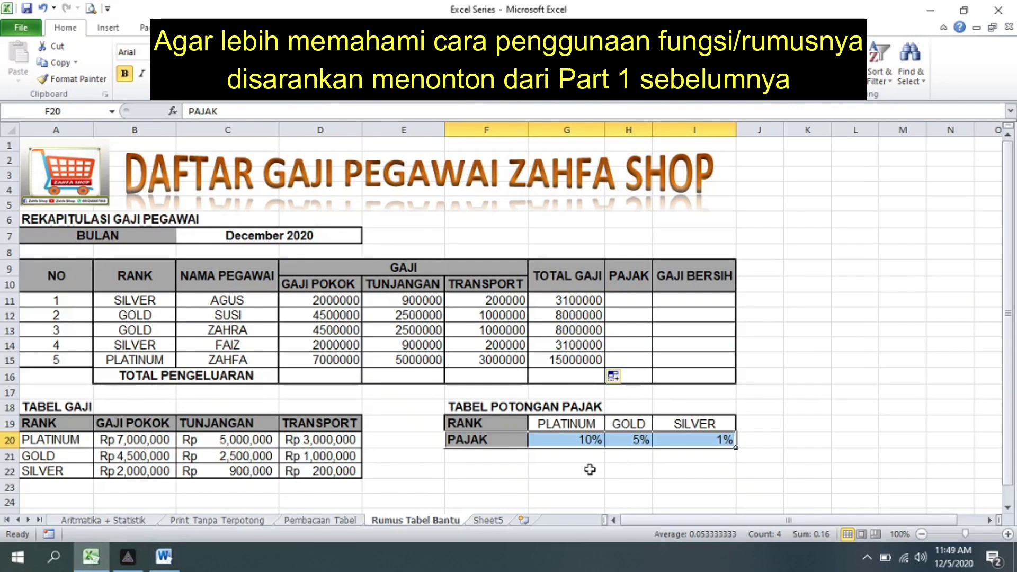
- Enter =HLOOKUP(B11,TBPAJAK,2,0) in H11 to look up the first employee's tax rate
left_click(631, 303)
type("=")
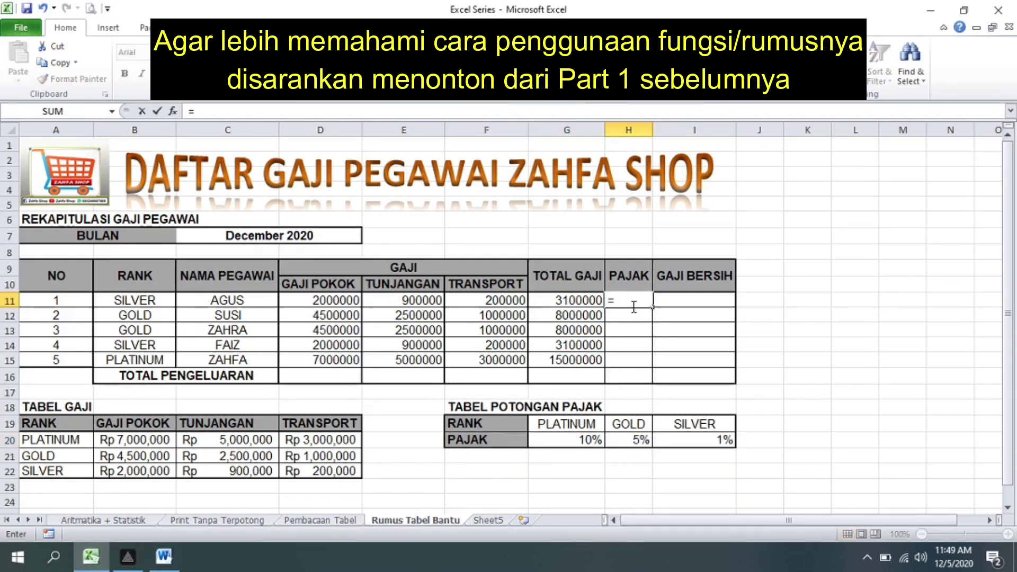
type("HLO")
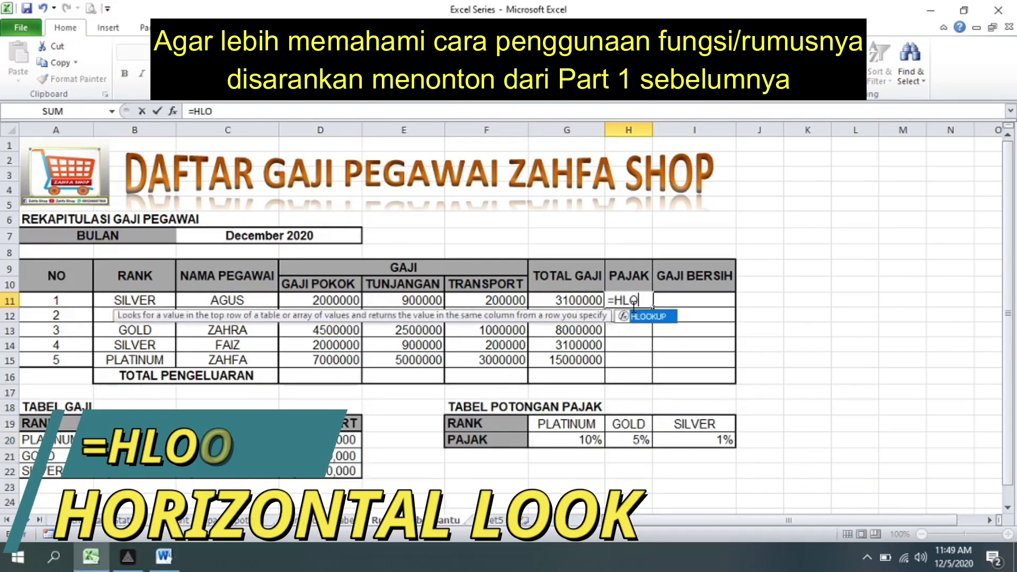
key("Tab")
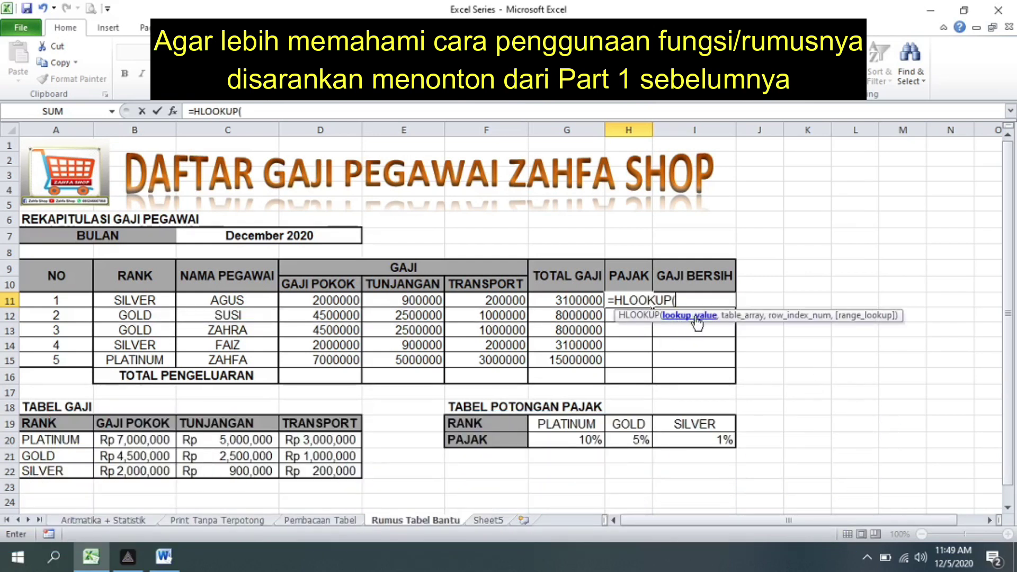
left_click(153, 302)
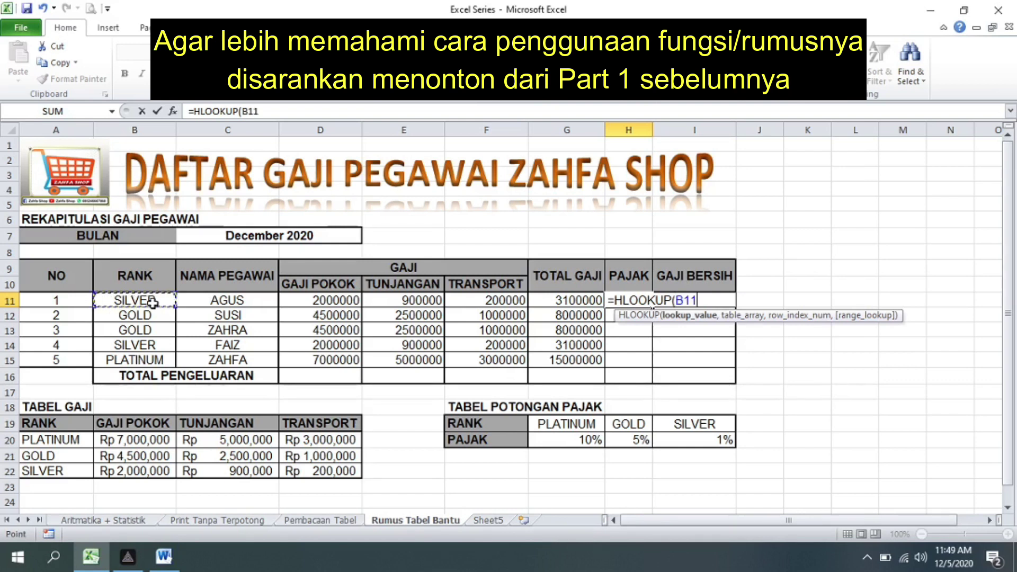
type(",")
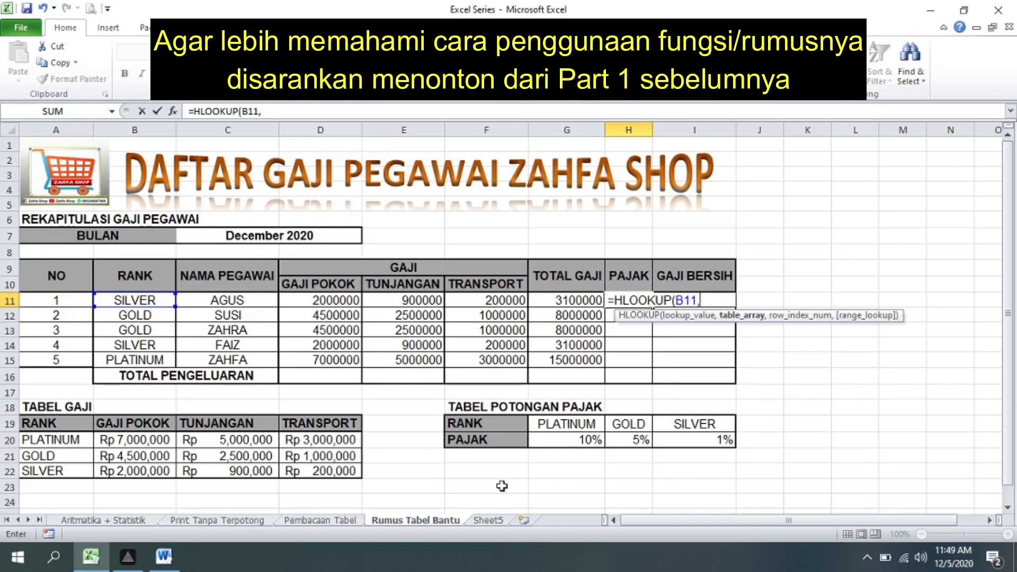
type("TBP")
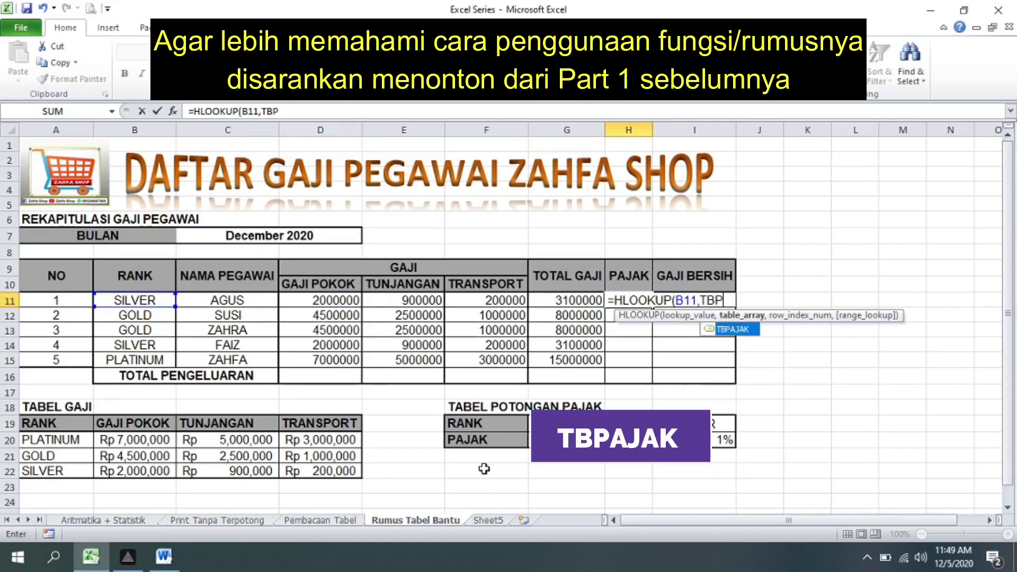
type("A")
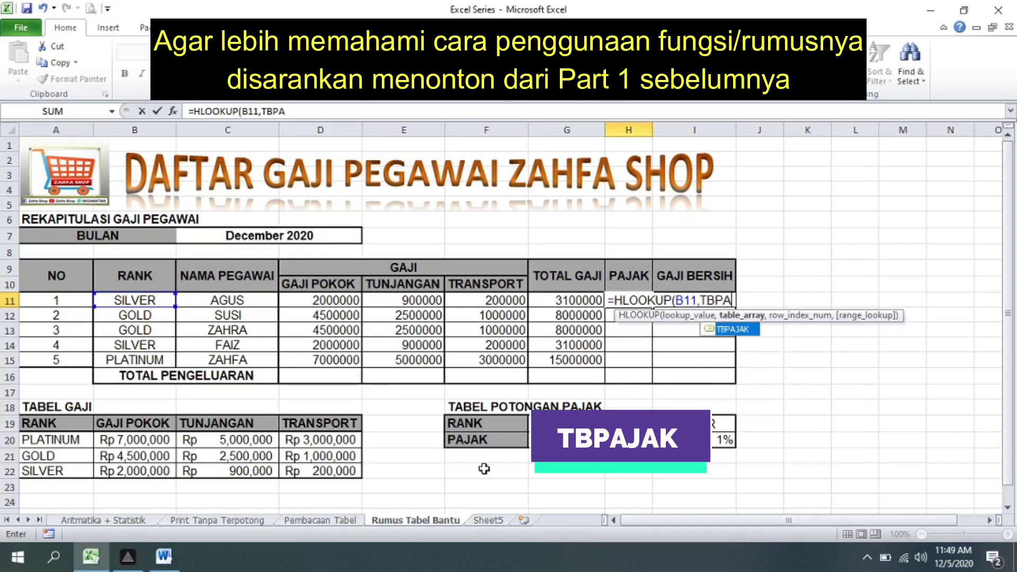
key("Tab")
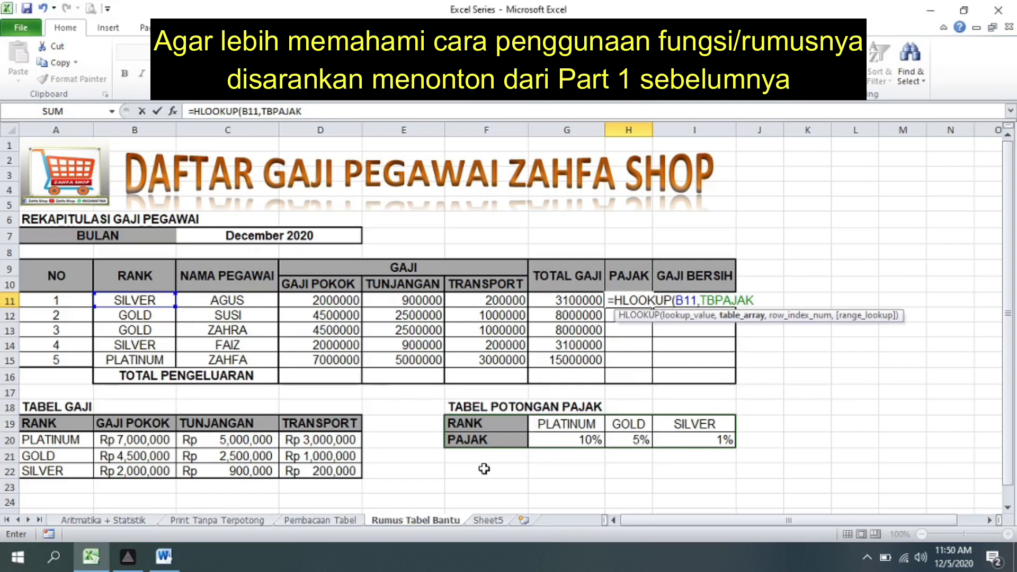
type(",")
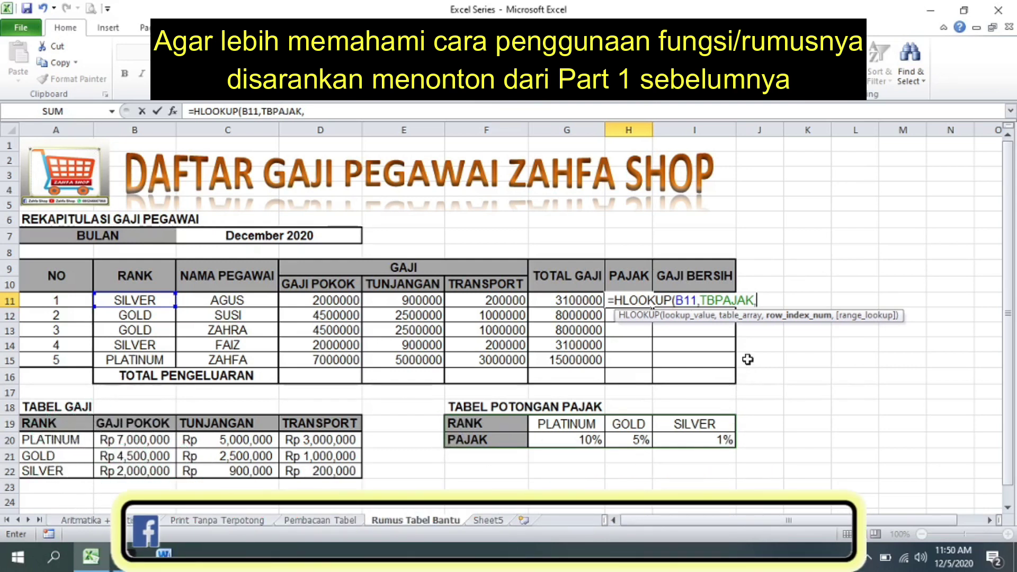
type("2")
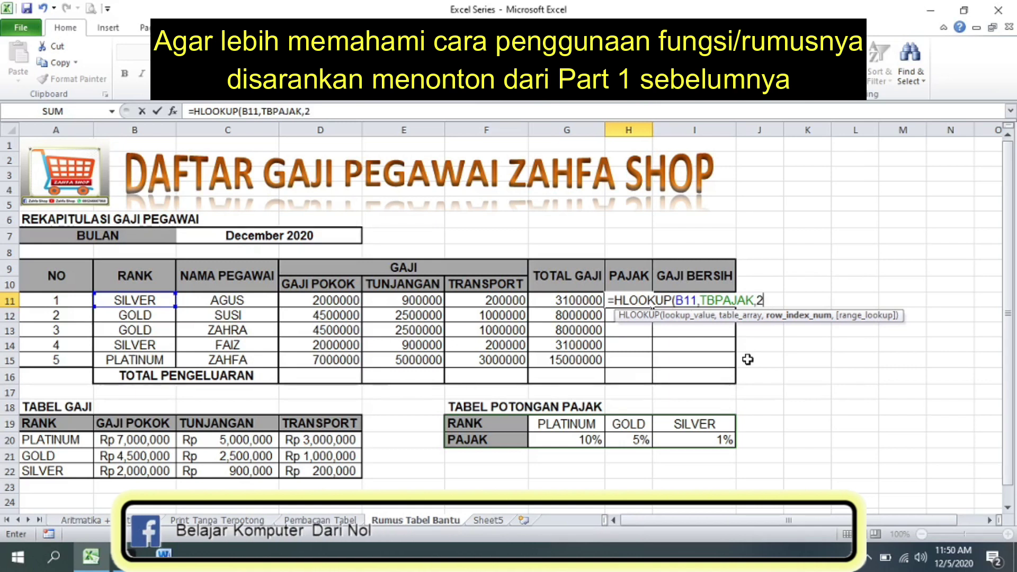
type(",")
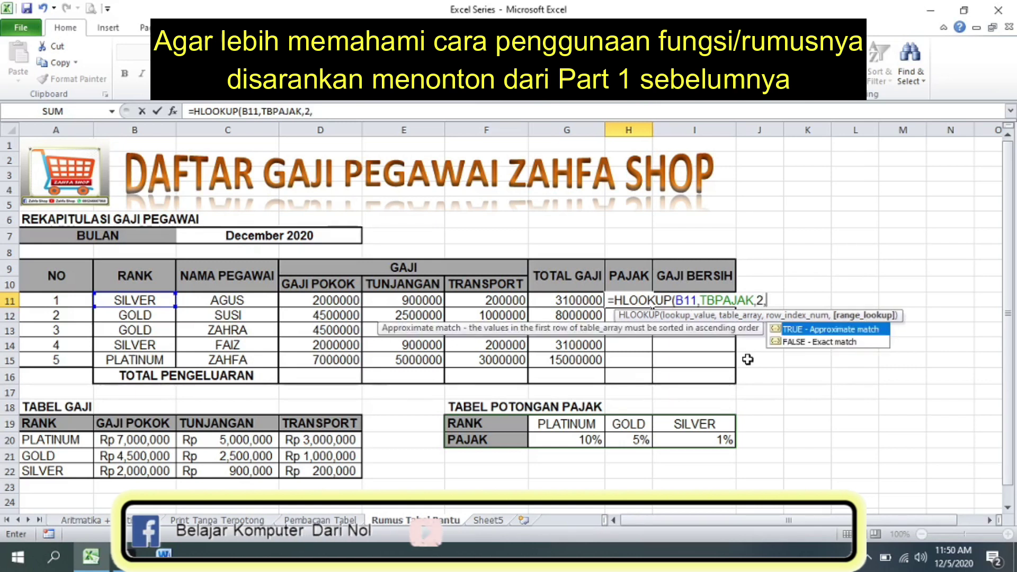
type("0")
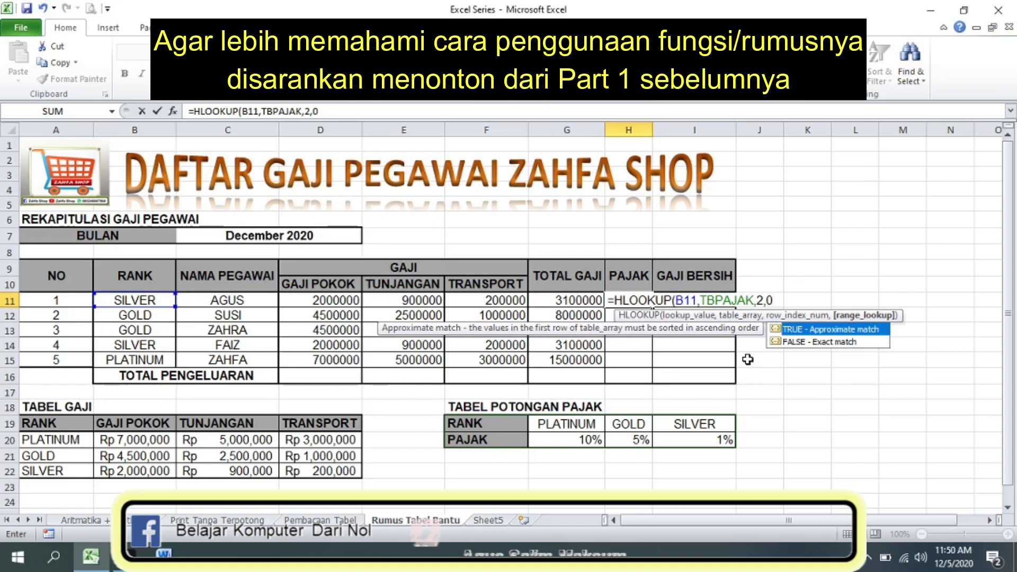
type(")")
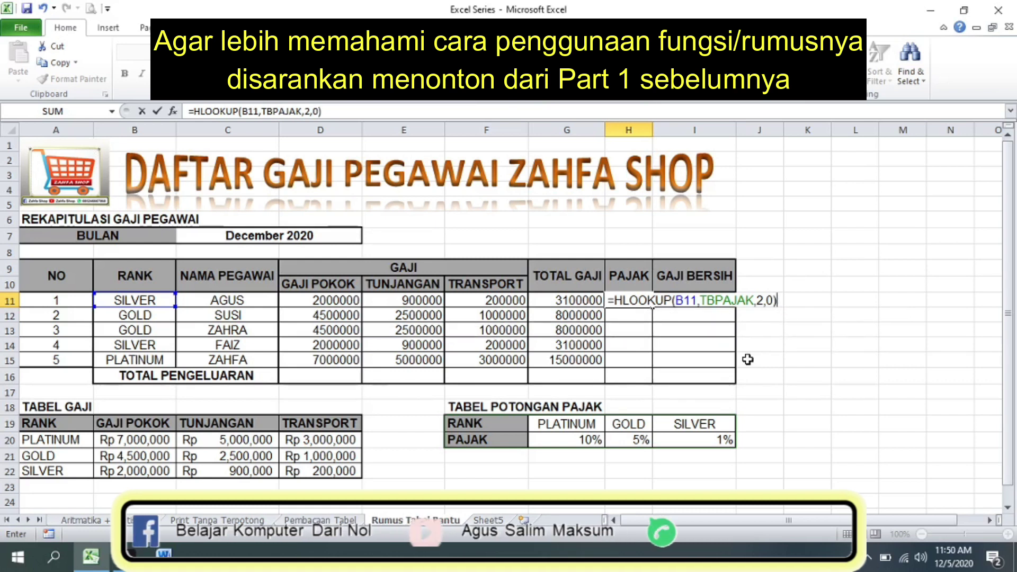
- Commit the H11 tax-rate formula and fill it down to H15
key("Return")
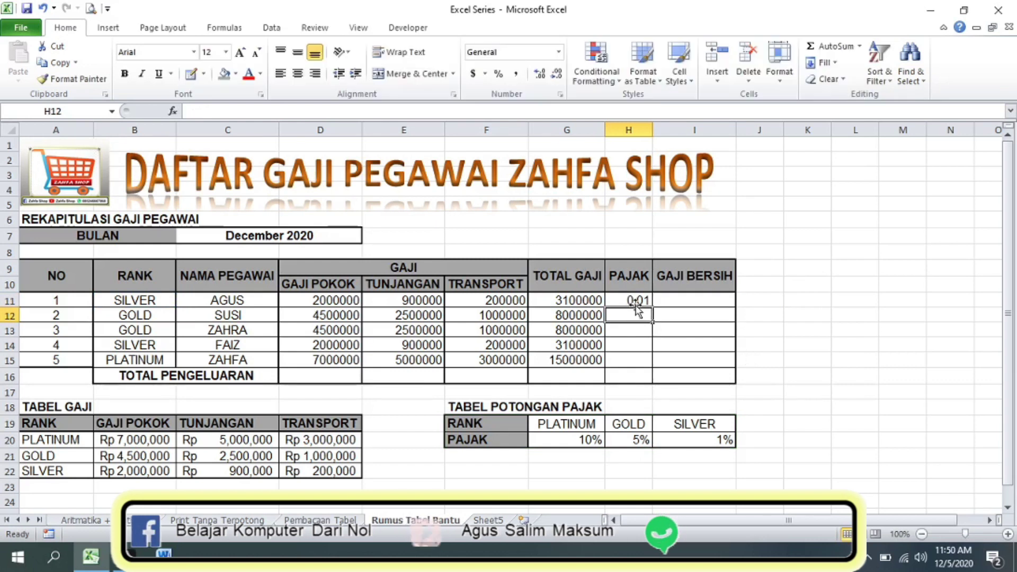
left_click(647, 302)
left_click_drag(653, 308, 656, 366)
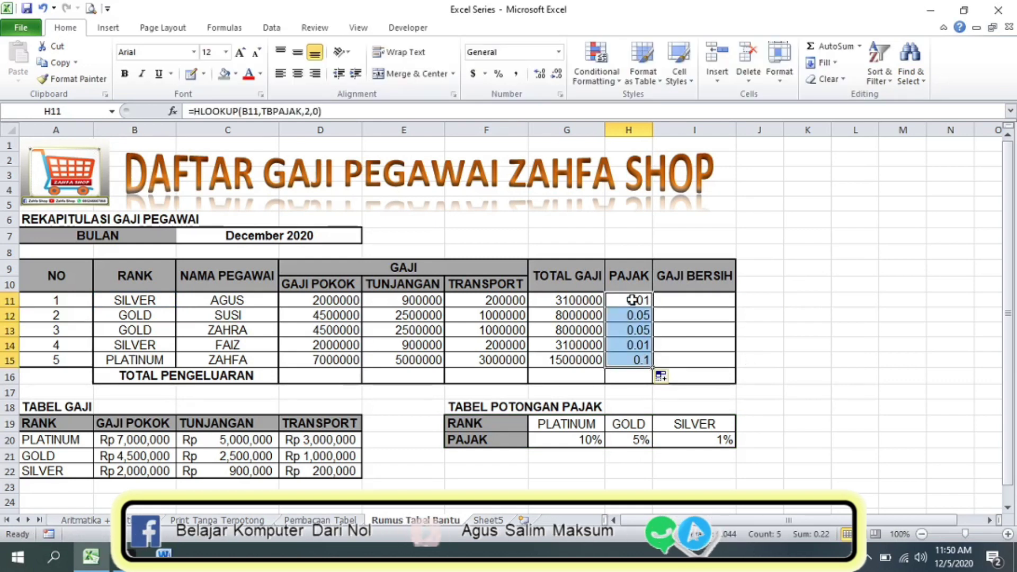
- Check the copied rates against the tax table, e.g. SILVER 1% and the GOLD rank in B12
left_click(632, 299)
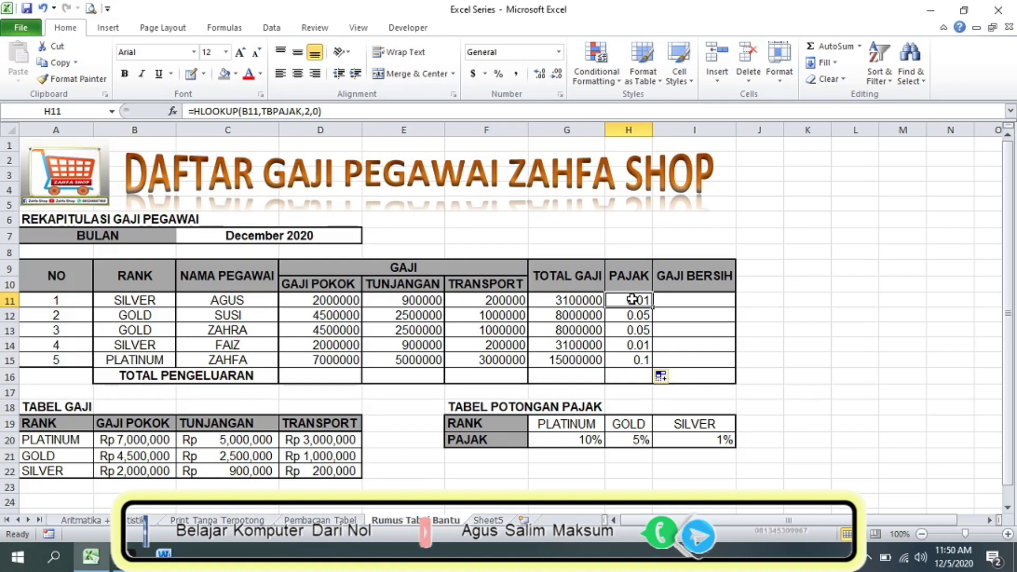
left_click(706, 441)
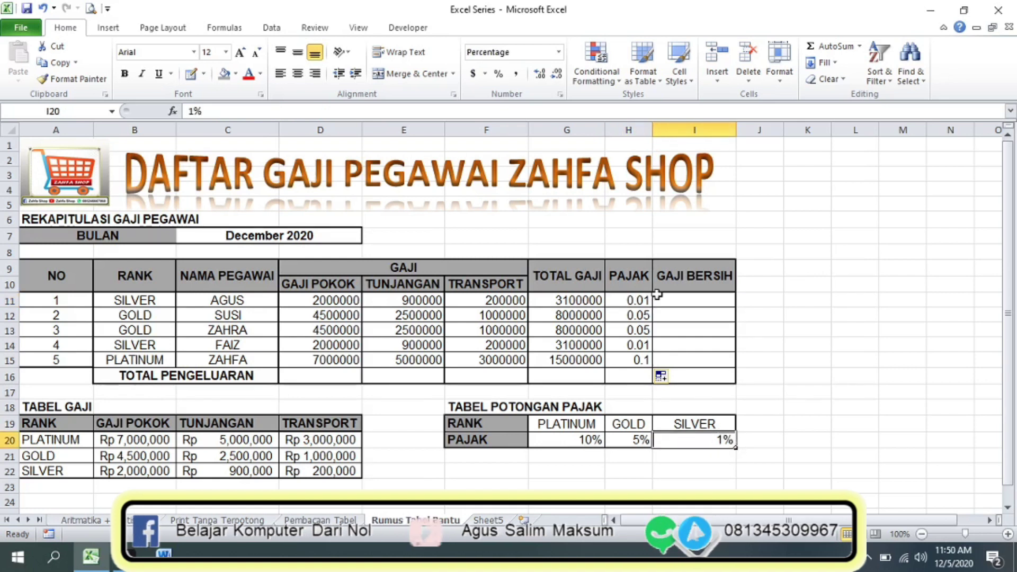
left_click(630, 301)
left_click(140, 316)
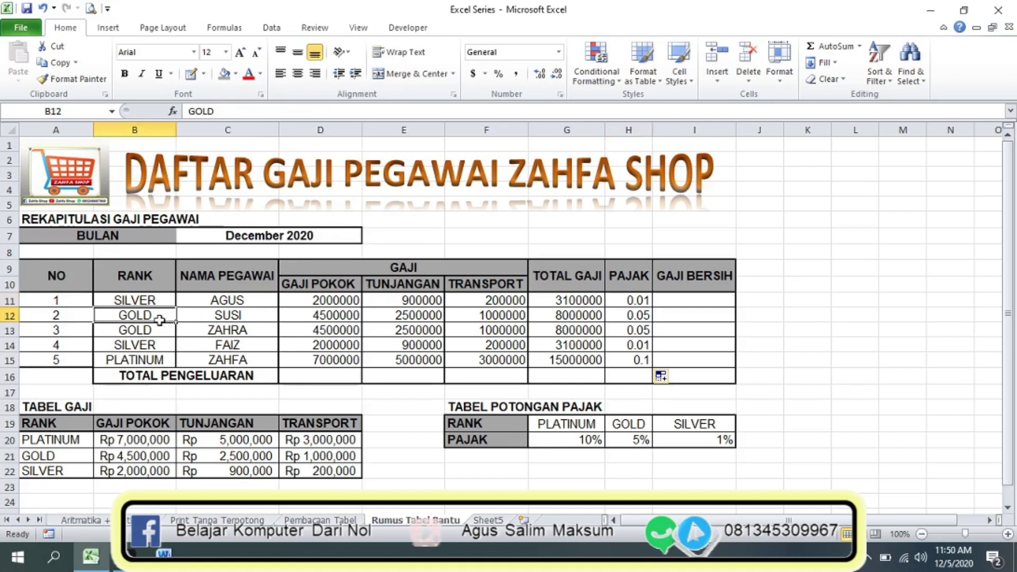
left_click(640, 441)
left_click(635, 316)
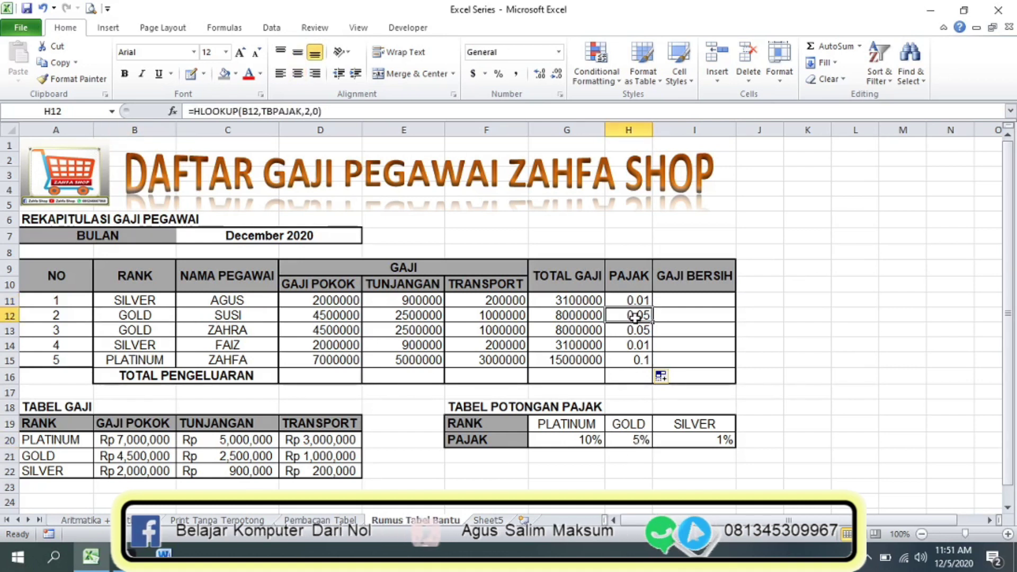
left_click(638, 302)
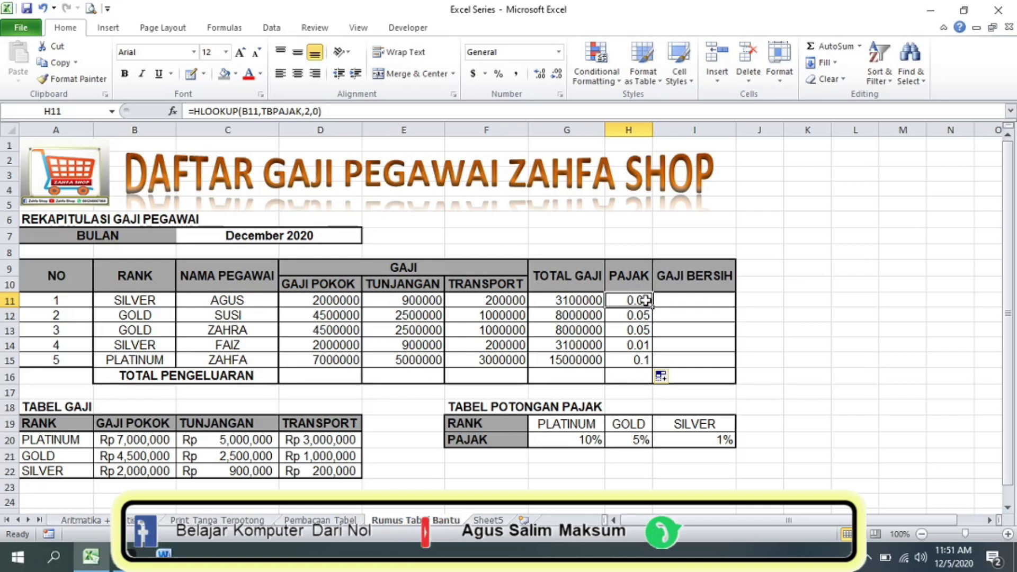
- Change H11 to =HLOOKUP(B11,TBPAJAK,2,0)*D11 to multiply the rate by base salary
double_click(647, 300)
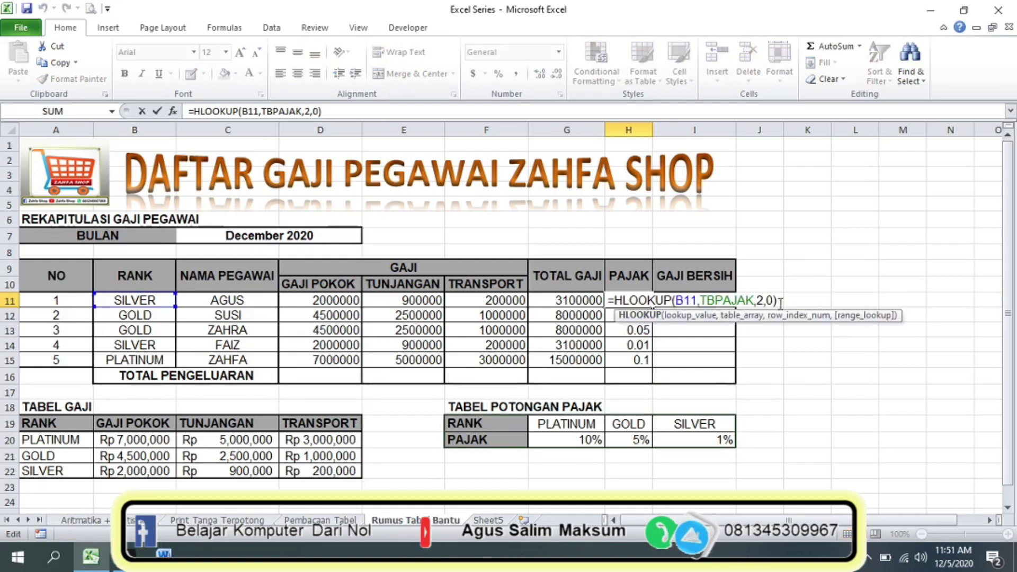
left_click(779, 301)
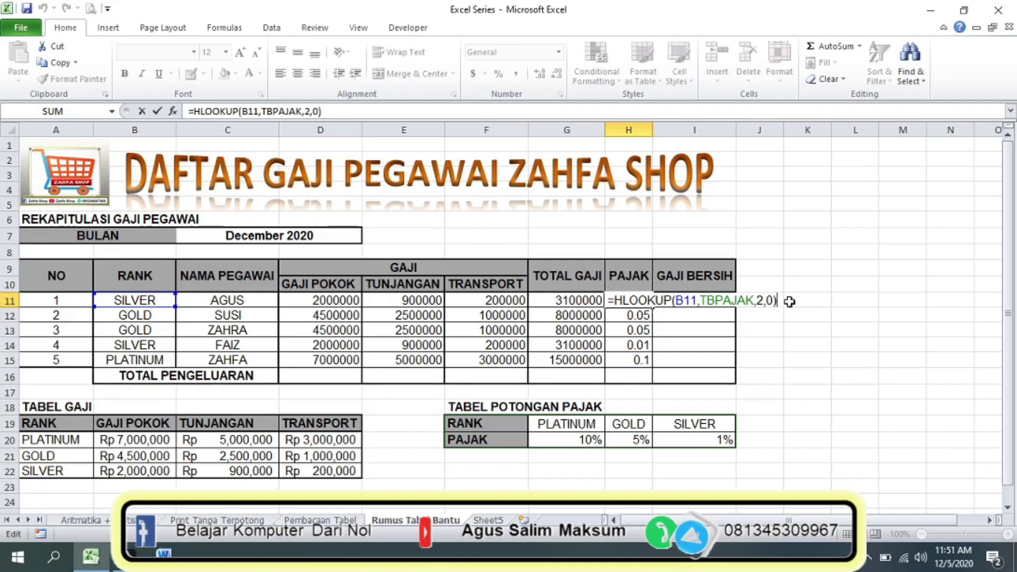
type("*")
left_click(310, 300)
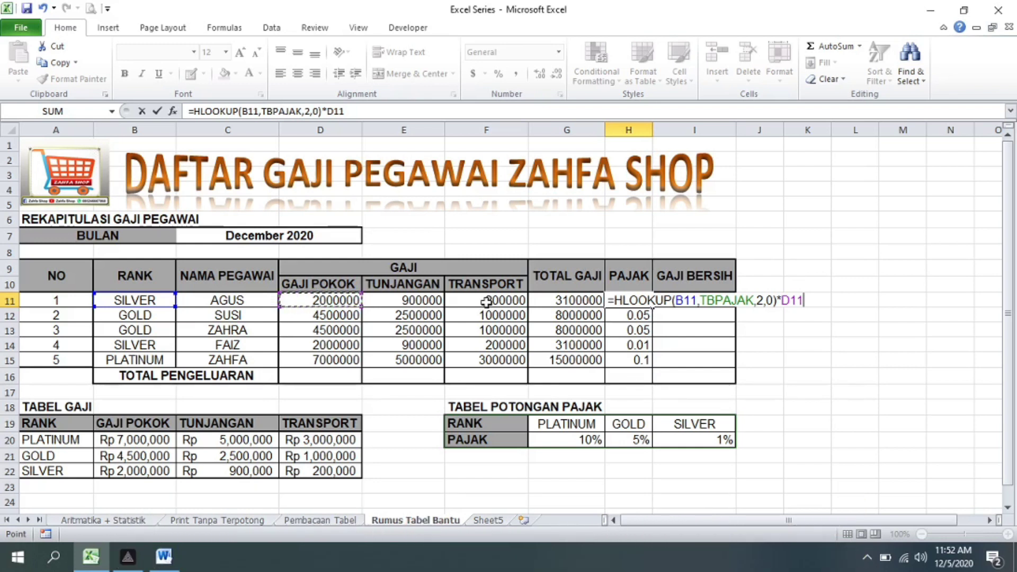
key("Return")
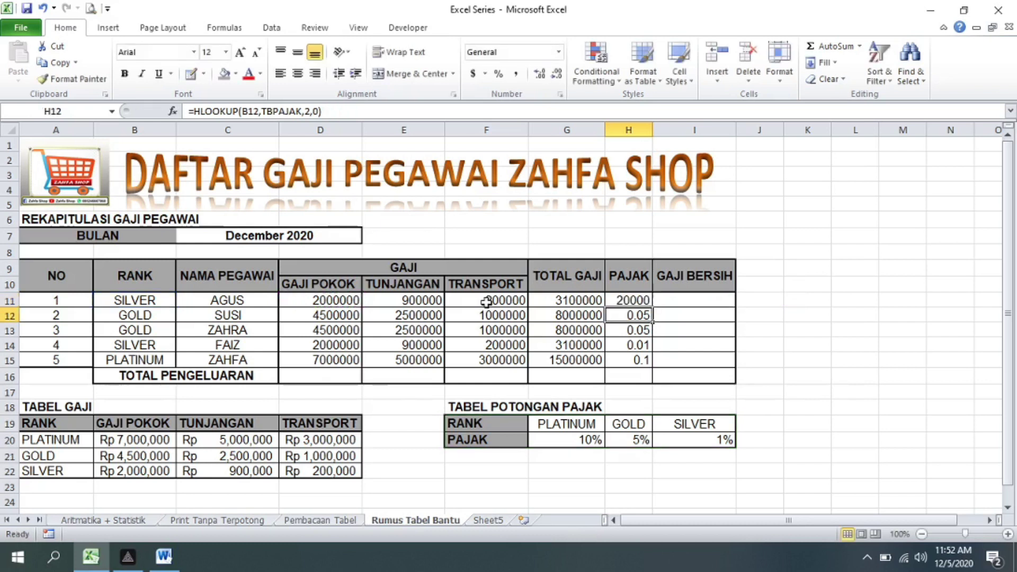
- Fill the tax formula down to H15, giving 20000, 225000, 225000, 20000 and 700000
left_click(636, 300)
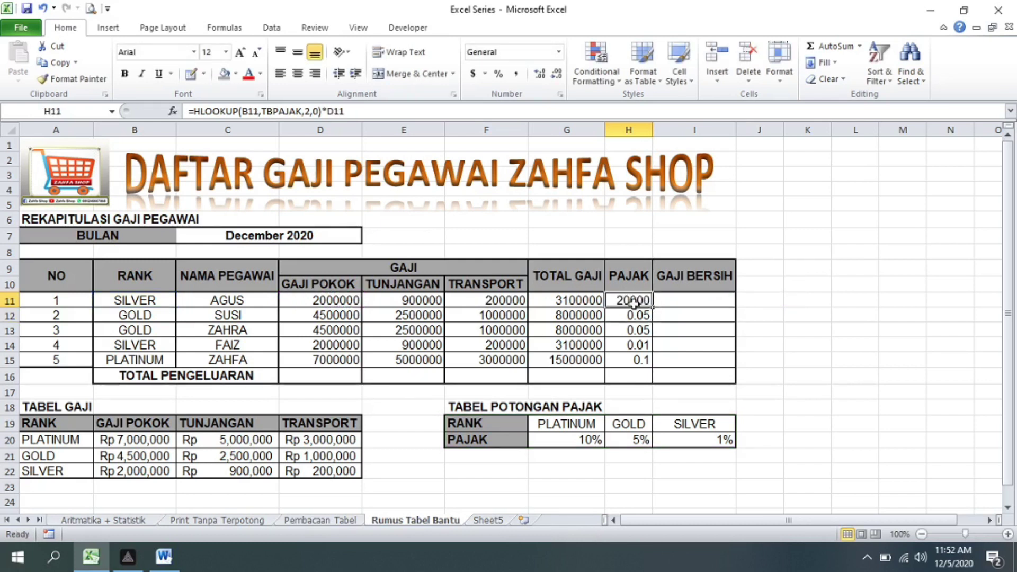
left_click_drag(653, 306, 660, 368)
left_click(726, 440)
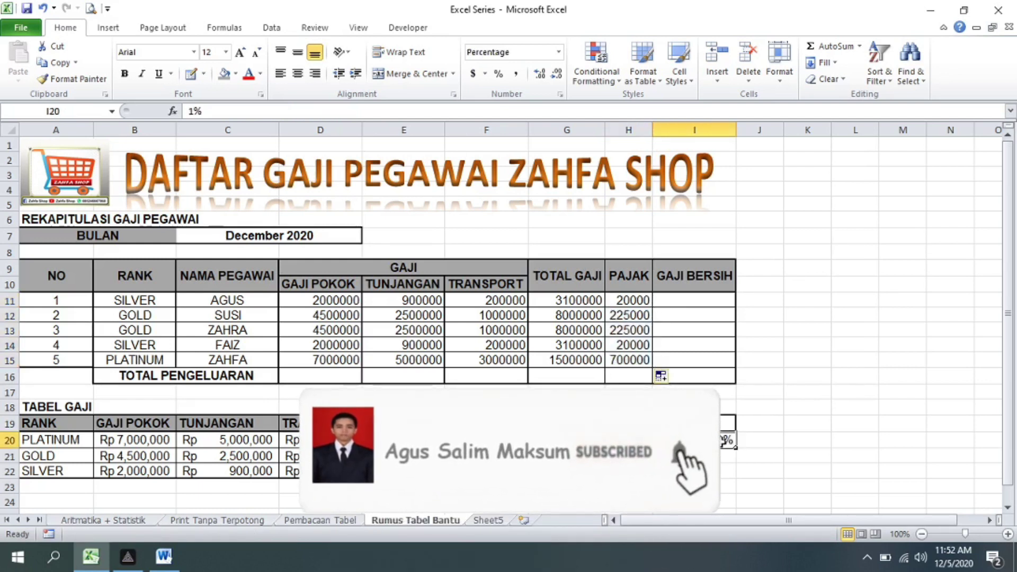
left_click(675, 299)
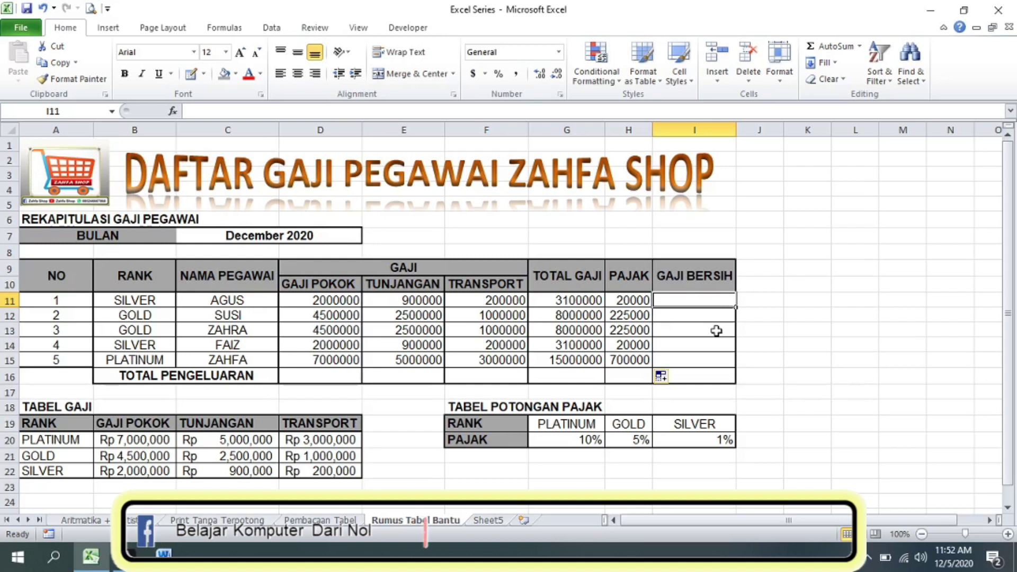
- Enter =G11-H11 in I11 and fill it to I15, giving net pay 3080000 through 14300000
type("=")
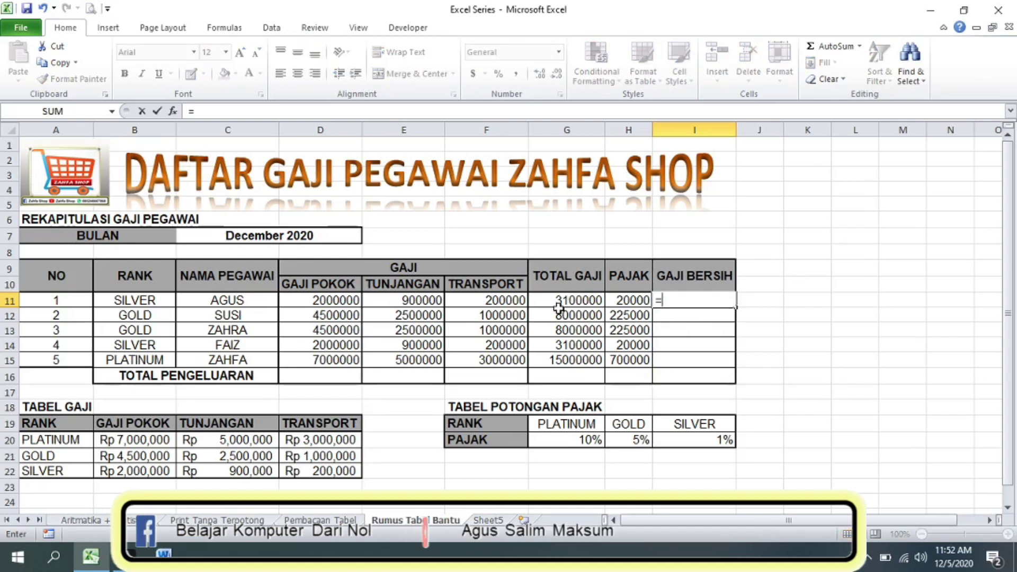
left_click(560, 303)
type("-")
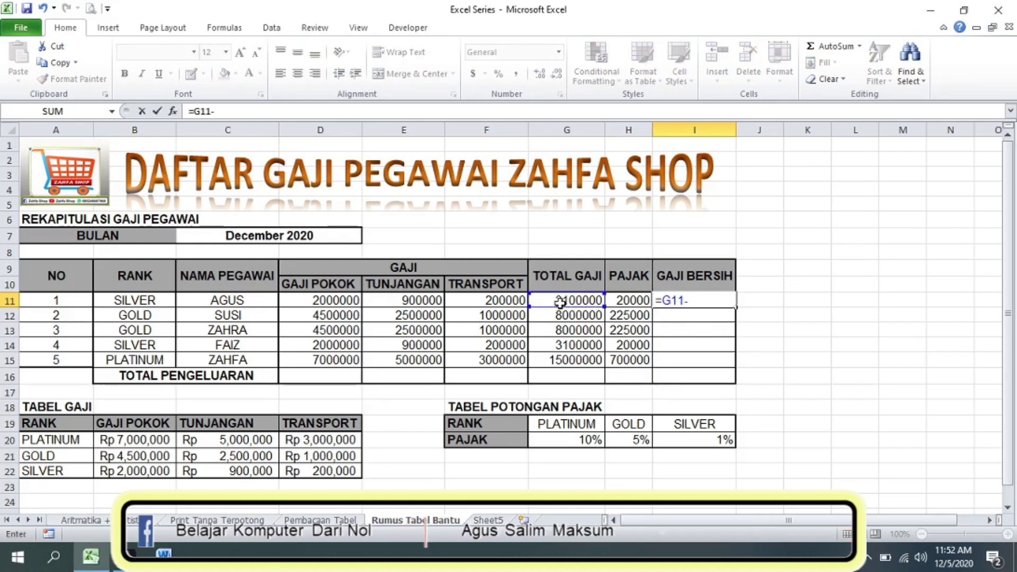
left_click(629, 300)
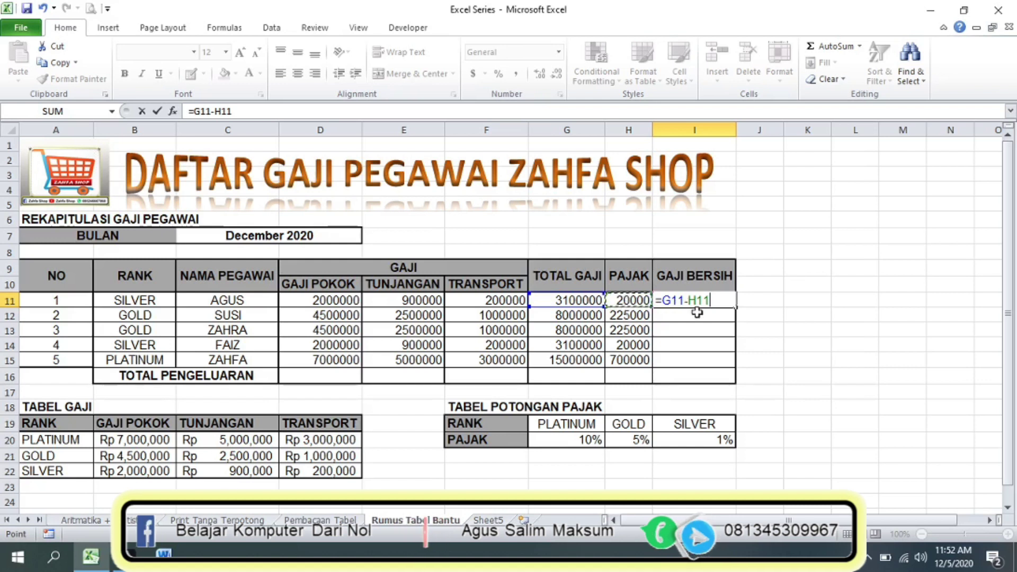
key("Return")
left_click(701, 306)
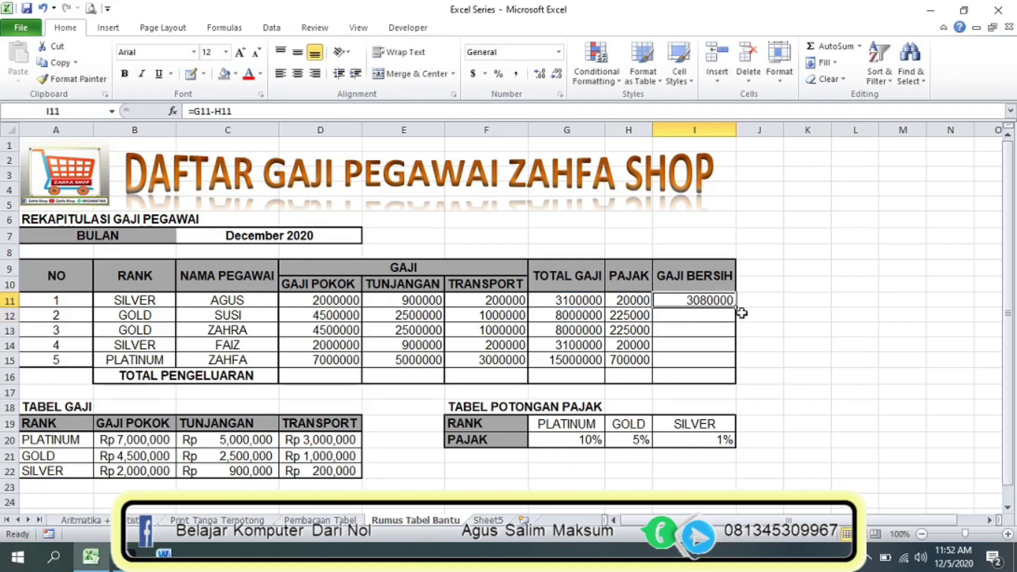
left_click_drag(738, 327, 727, 361)
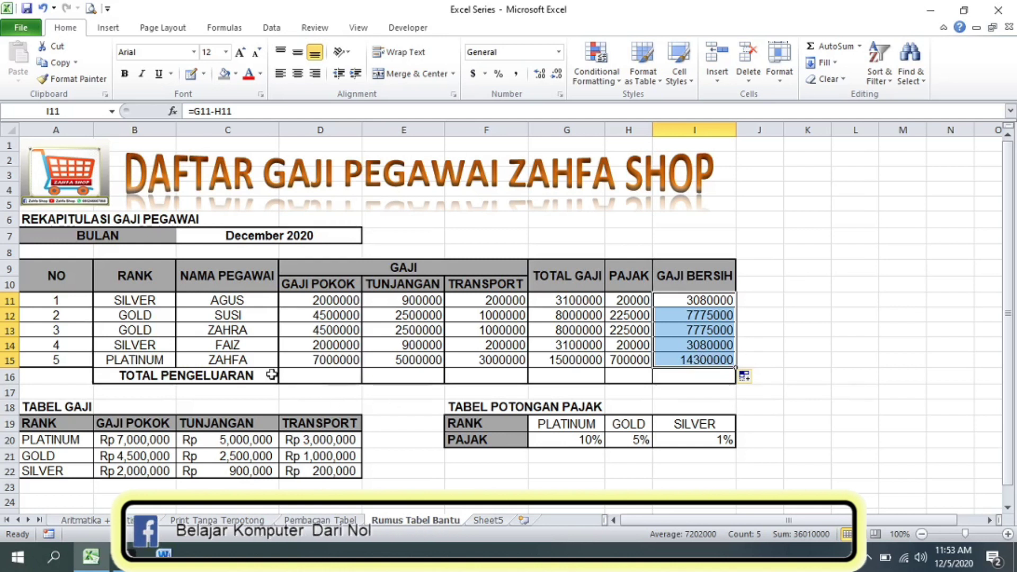
- Enter =SUM(D11:D15) in D16 and fill the totals across row 16 through column I
left_click(307, 376)
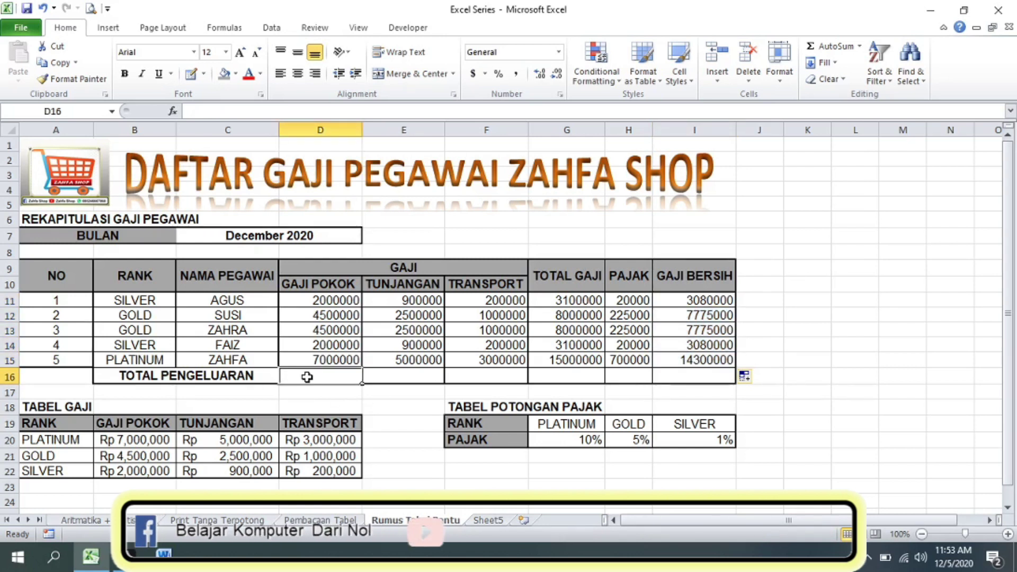
type("=SUM")
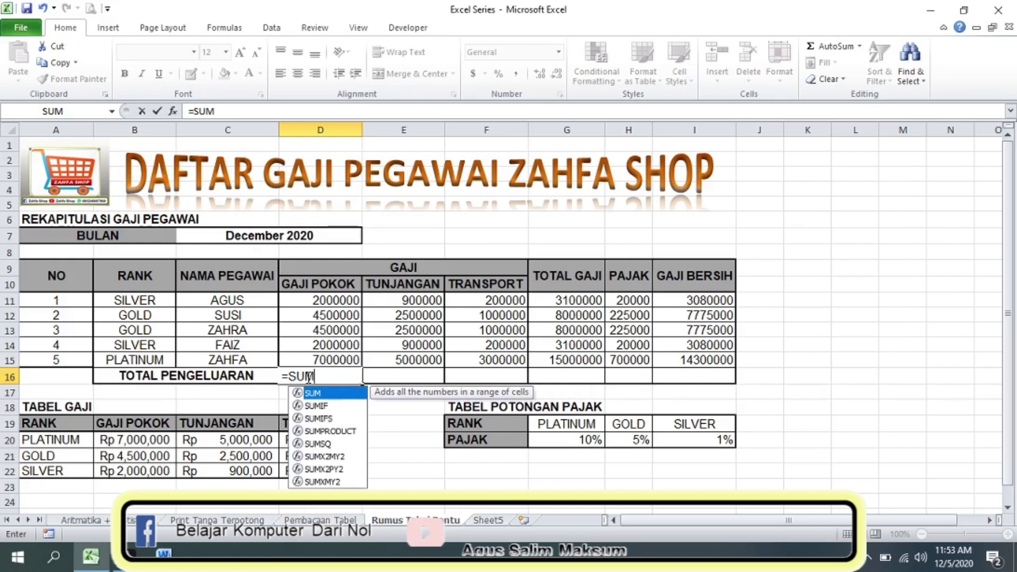
type("(")
left_click_drag(314, 301, 310, 360)
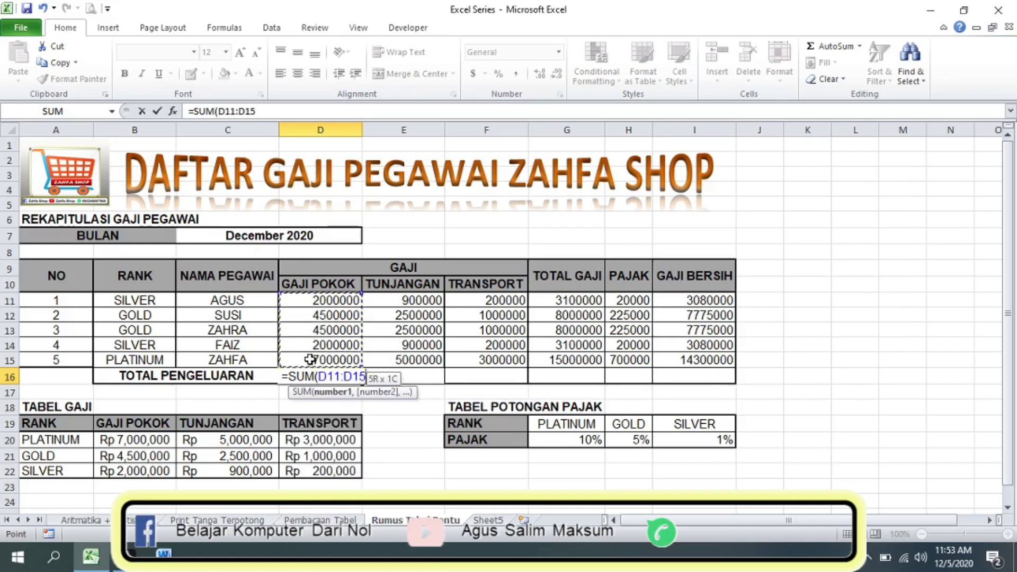
key("Return")
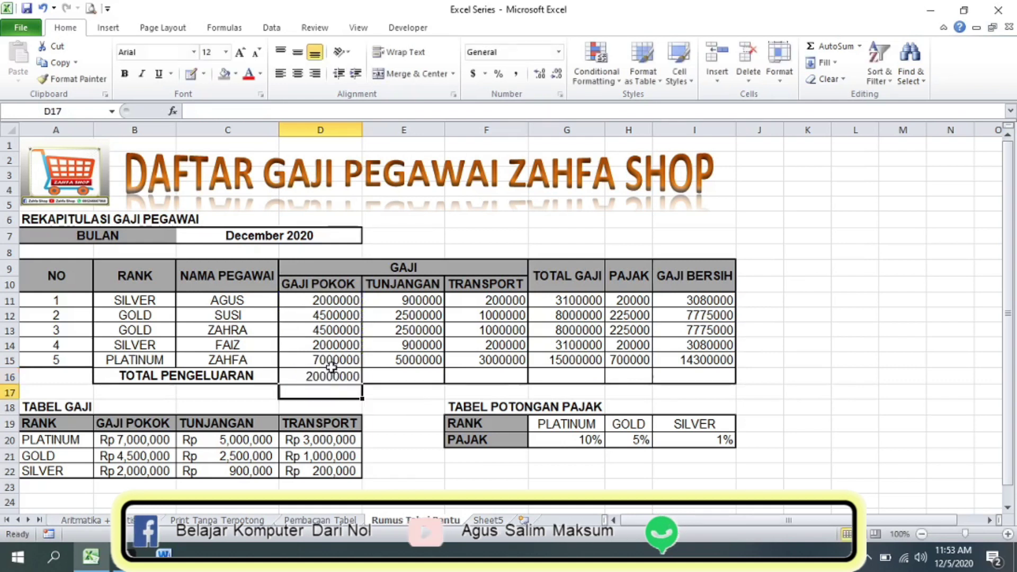
left_click(342, 377)
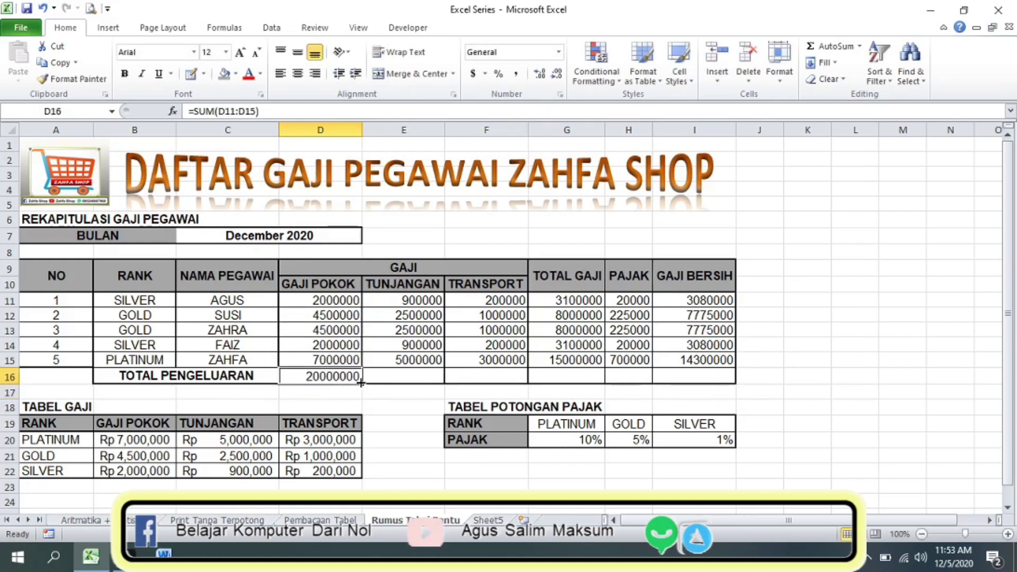
left_click_drag(377, 380, 589, 378)
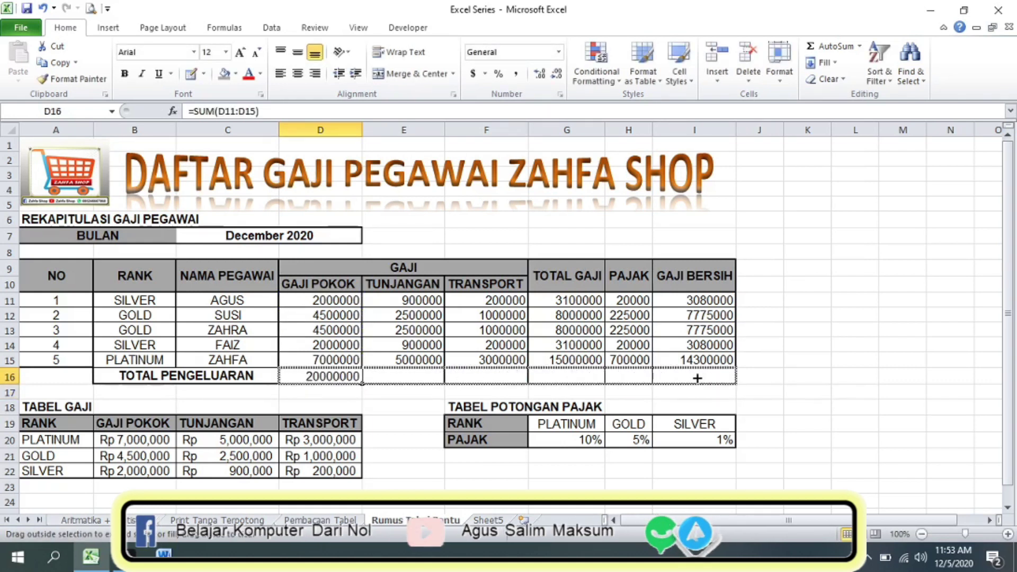
left_click_drag(697, 377, 704, 377)
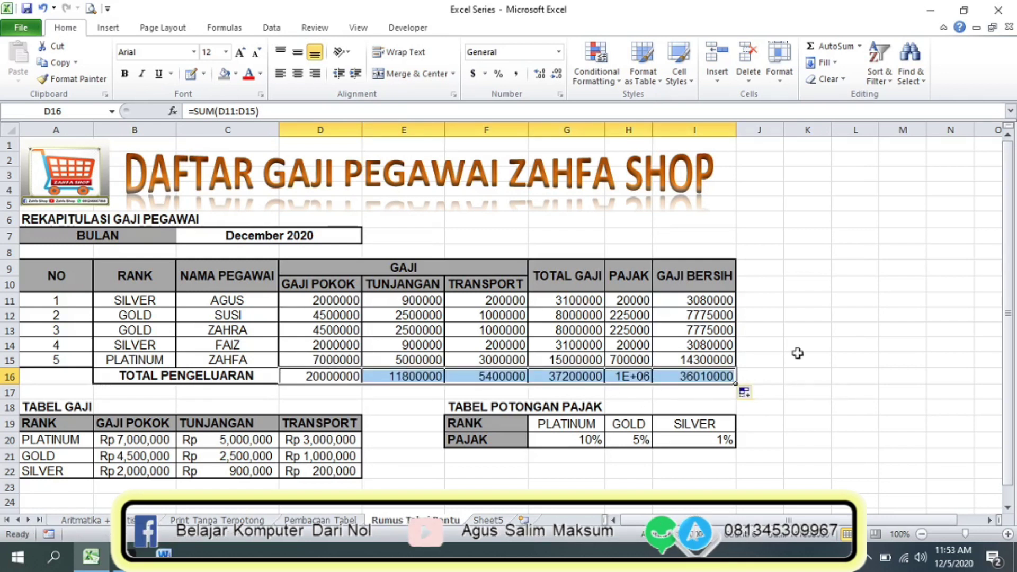
- Widen column H so the PAJAK total shows 1190000 instead of 1E+06
left_click(641, 391)
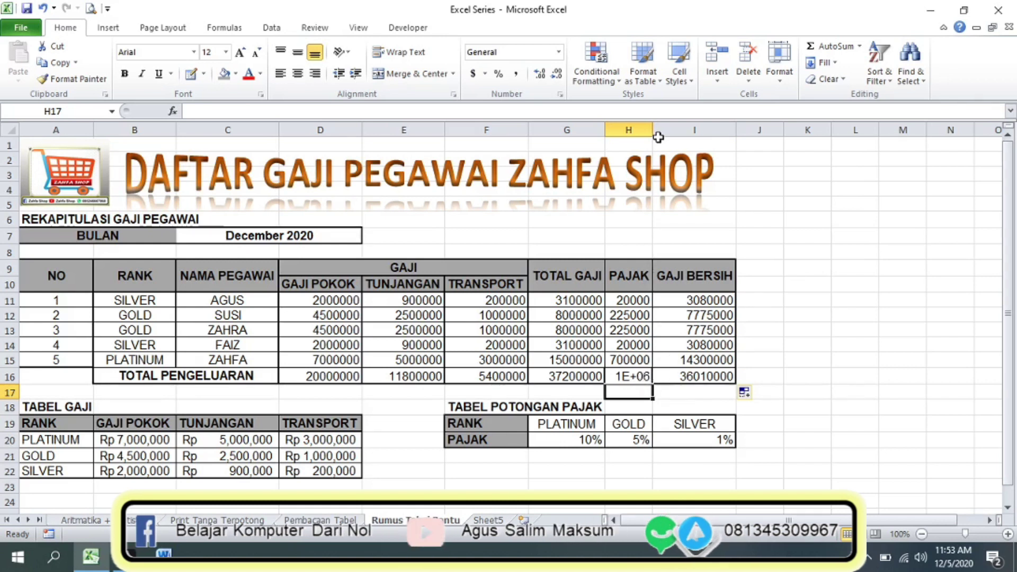
left_click_drag(652, 125, 669, 126)
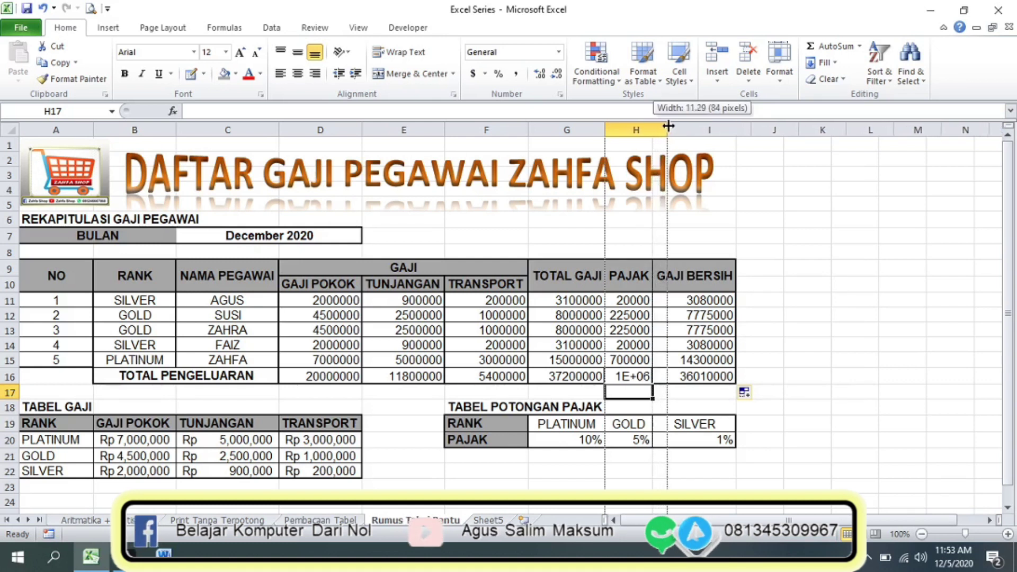
left_click_drag(669, 125, 677, 125)
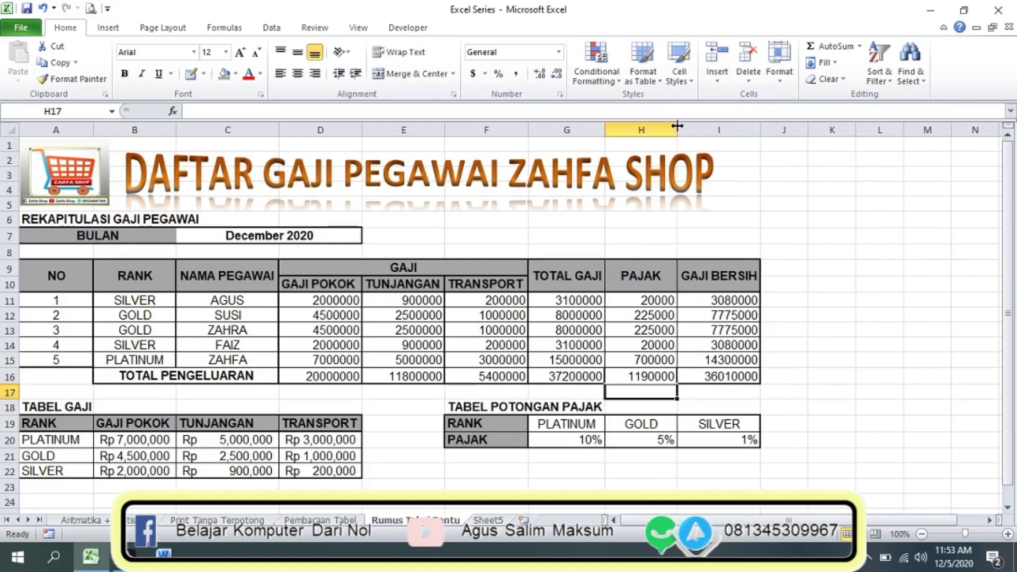
mouse_move(321, 300)
left_mouse_down()
mouse_move(738, 360)
mouse_move(742, 376)
left_mouse_up()
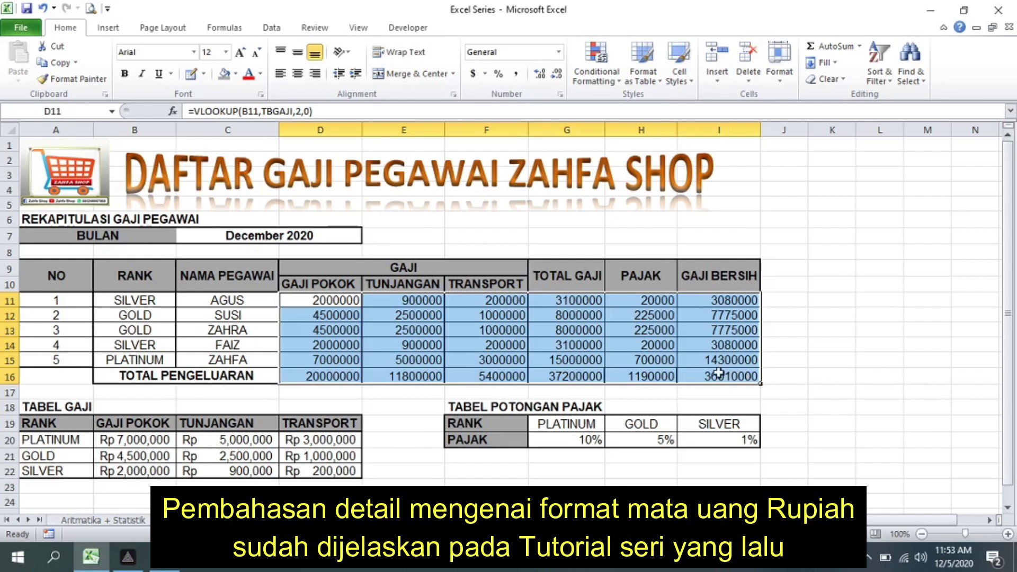
- Apply Accounting format with the Rp Indonesian symbol to the salary figures D11:I16
right_click(811, 338)
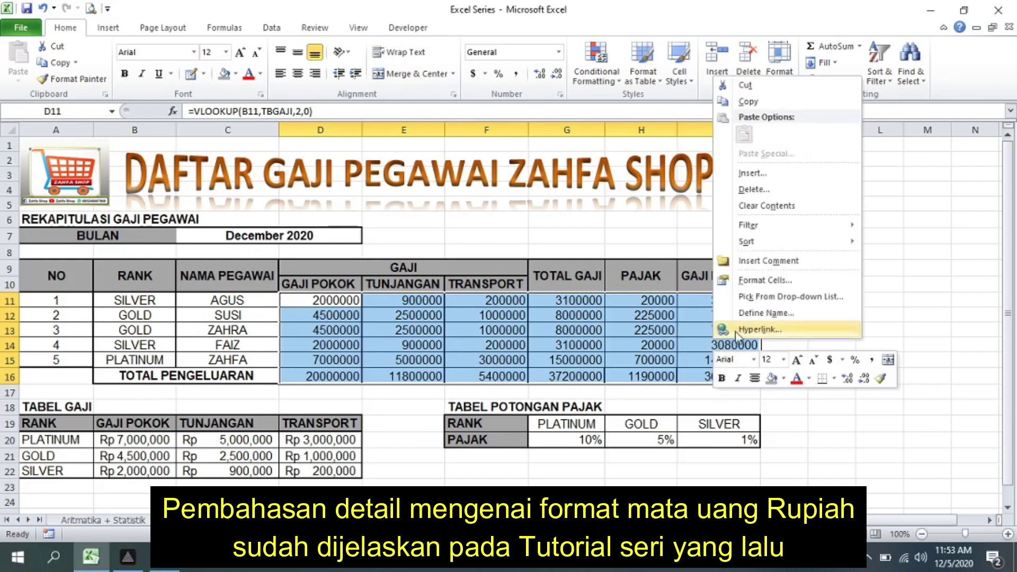
left_click(762, 284)
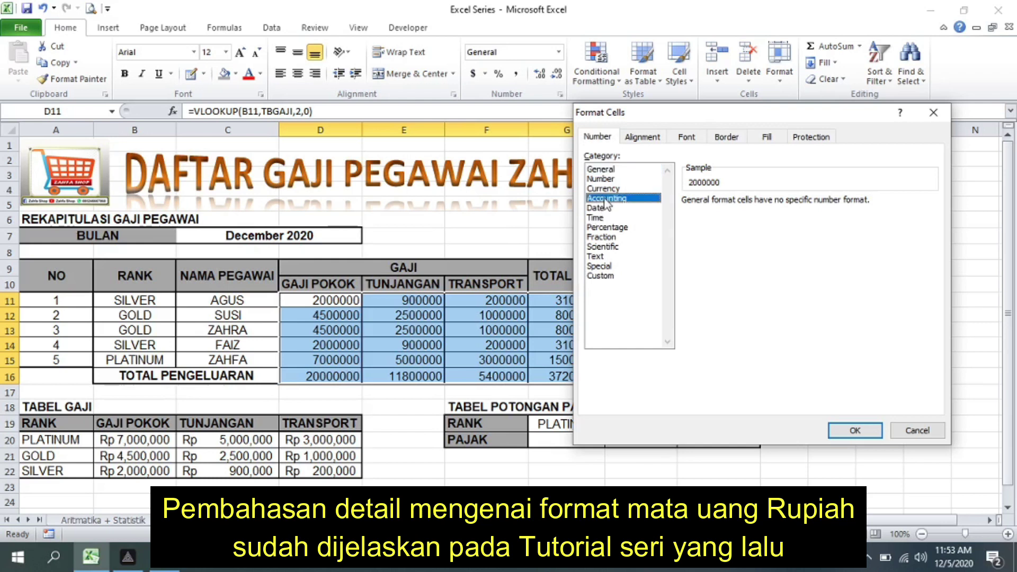
left_click(606, 199)
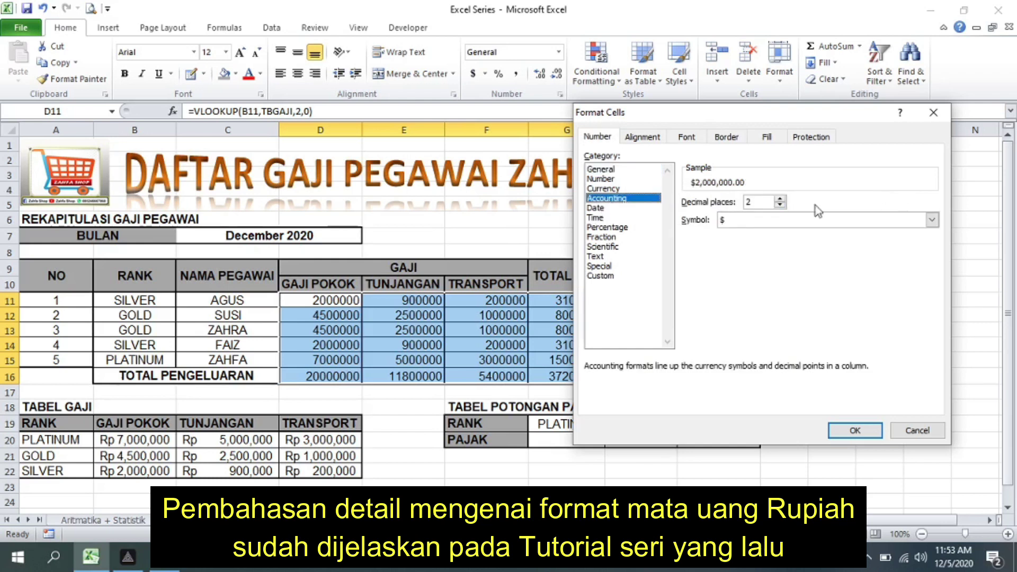
left_click(932, 222)
mouse_move(931, 242)
left_mouse_down()
mouse_move(937, 251)
mouse_move(862, 268)
left_mouse_up()
scroll(862, 268, "up", 5)
scroll(861, 266, "up", 5)
scroll(858, 265, "up", 5)
scroll(856, 263, "up", 1)
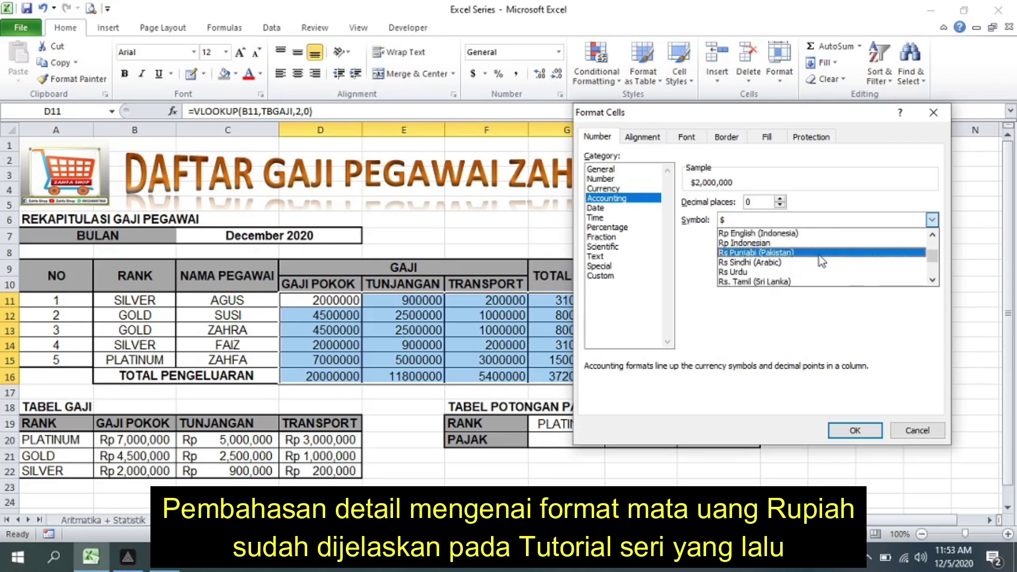
left_click(784, 243)
left_click(854, 432)
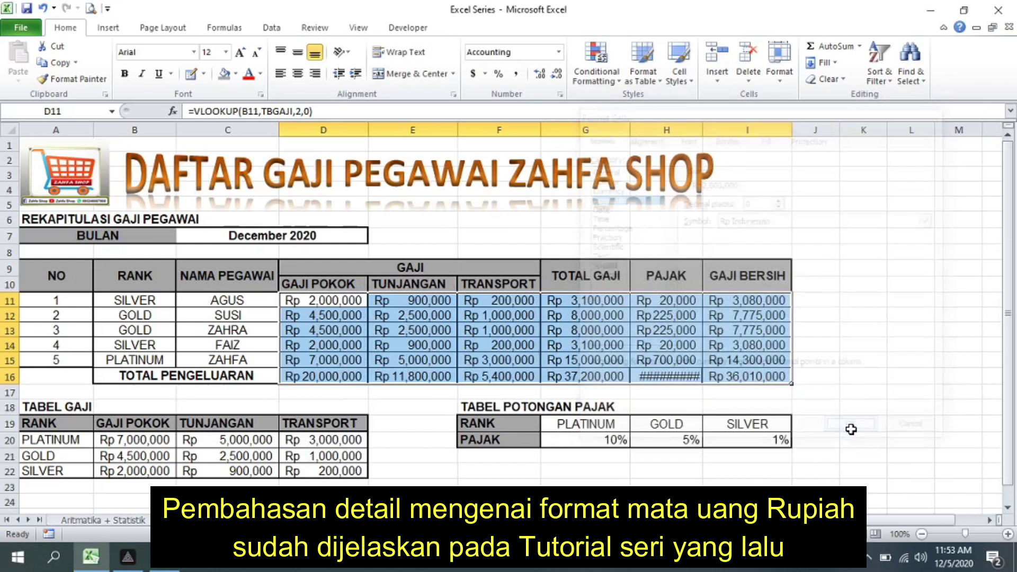
- Widen column H again so the formatted PAJAK total fits
left_click(690, 345)
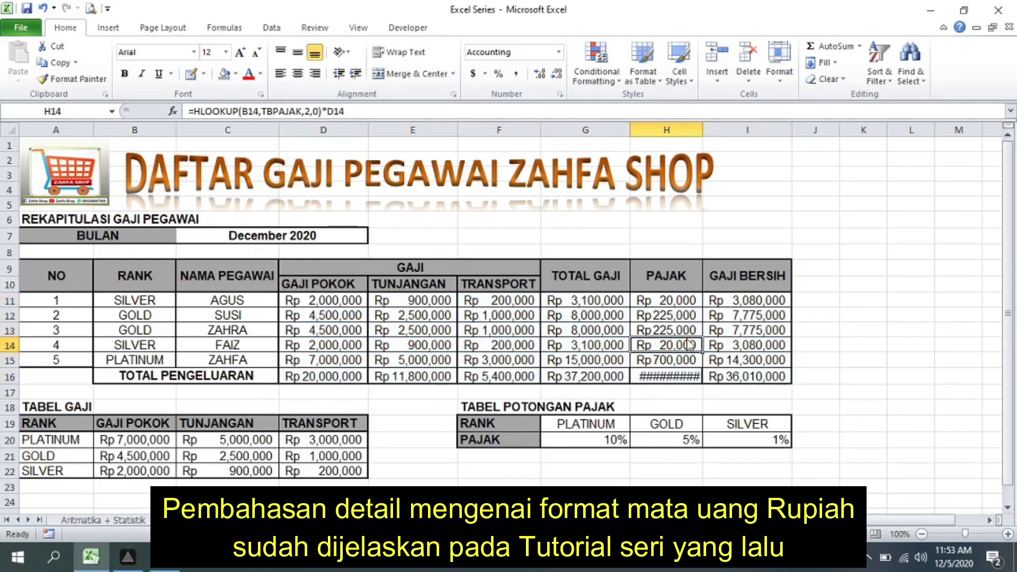
left_click_drag(704, 130, 714, 130)
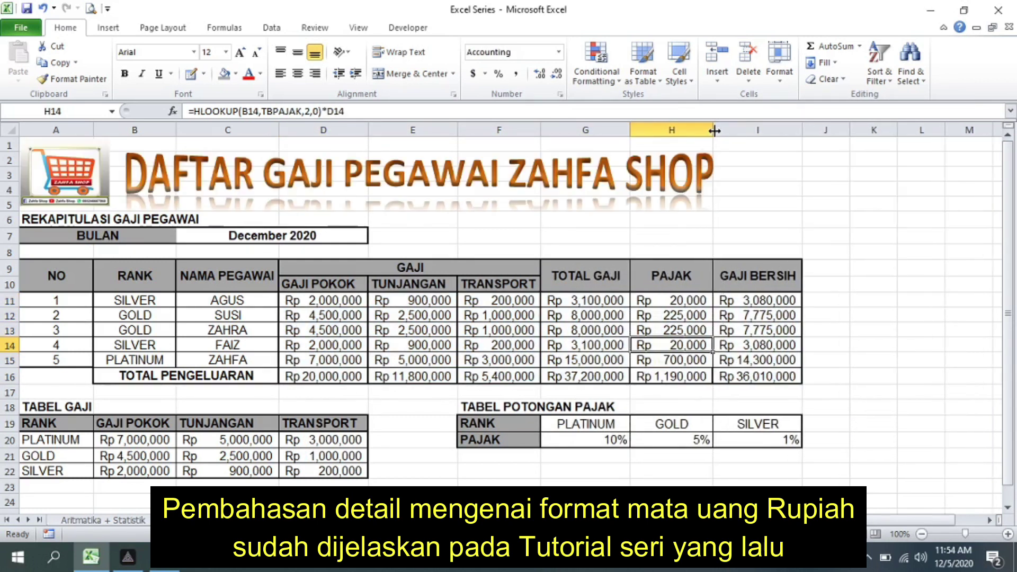
left_click_drag(305, 383, 745, 376)
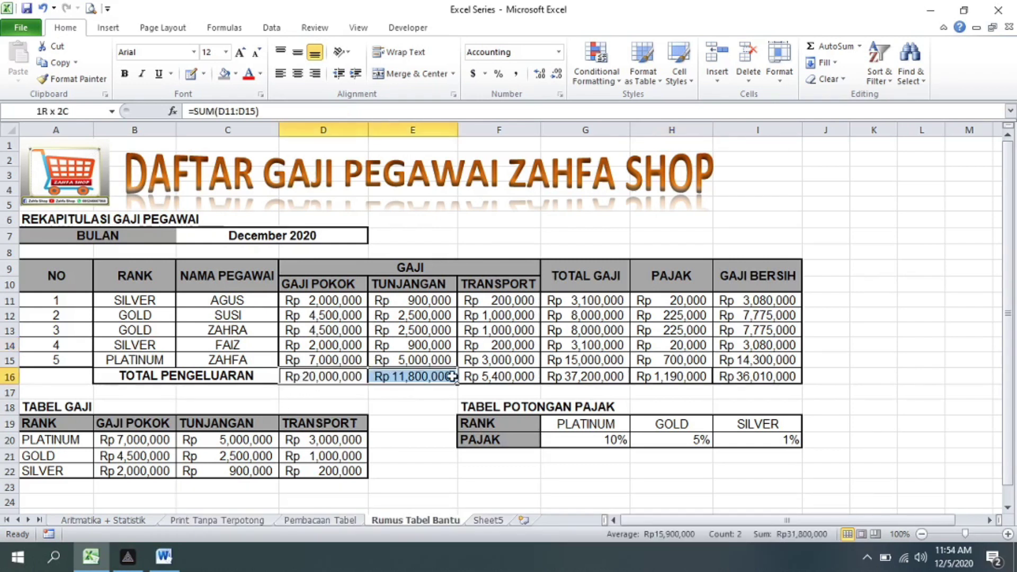
- Bold the D16:I16 totals and stretch the DAFTAR GAJI PEGAWAI ZAHFA SHOP title wider
left_click(123, 74)
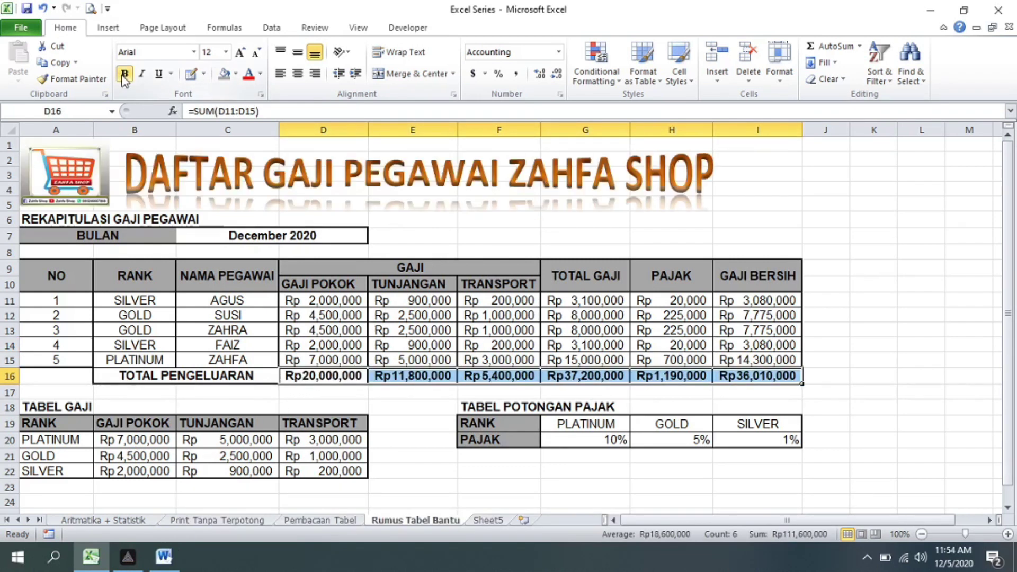
left_click(789, 454)
left_click(627, 169)
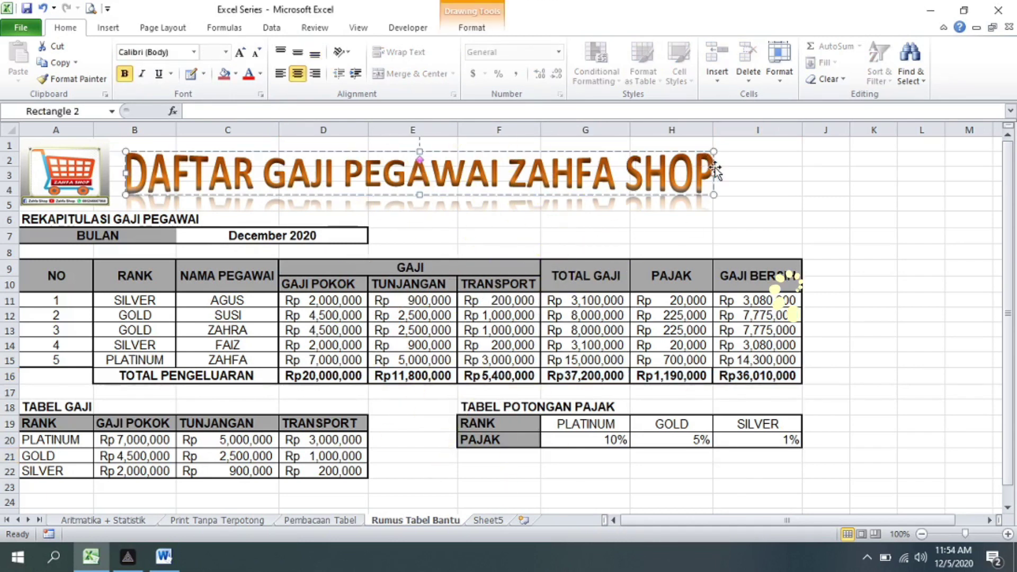
left_click_drag(715, 169, 804, 175)
left_click(529, 235)
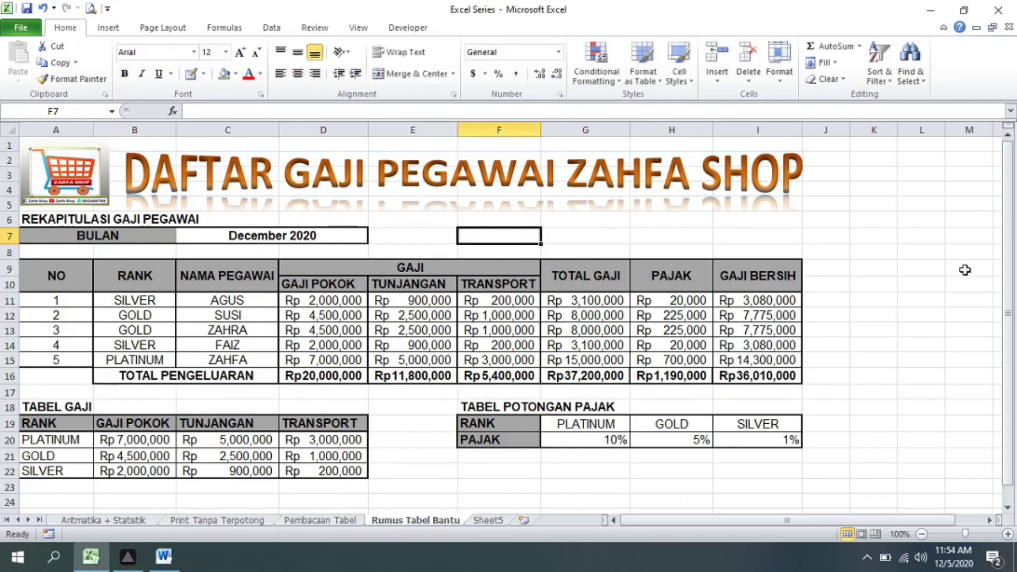